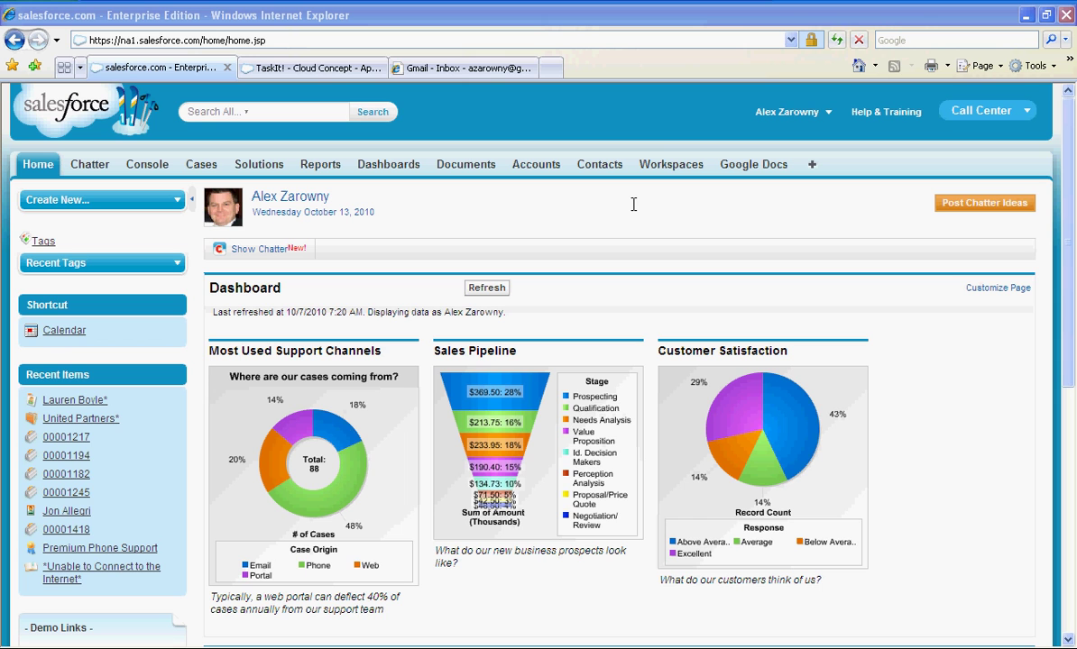
Request the TaskIt! app from its AppExchange listing, confirming an existing Salesforce account and system administrator status, and continue to login
click(334, 70)
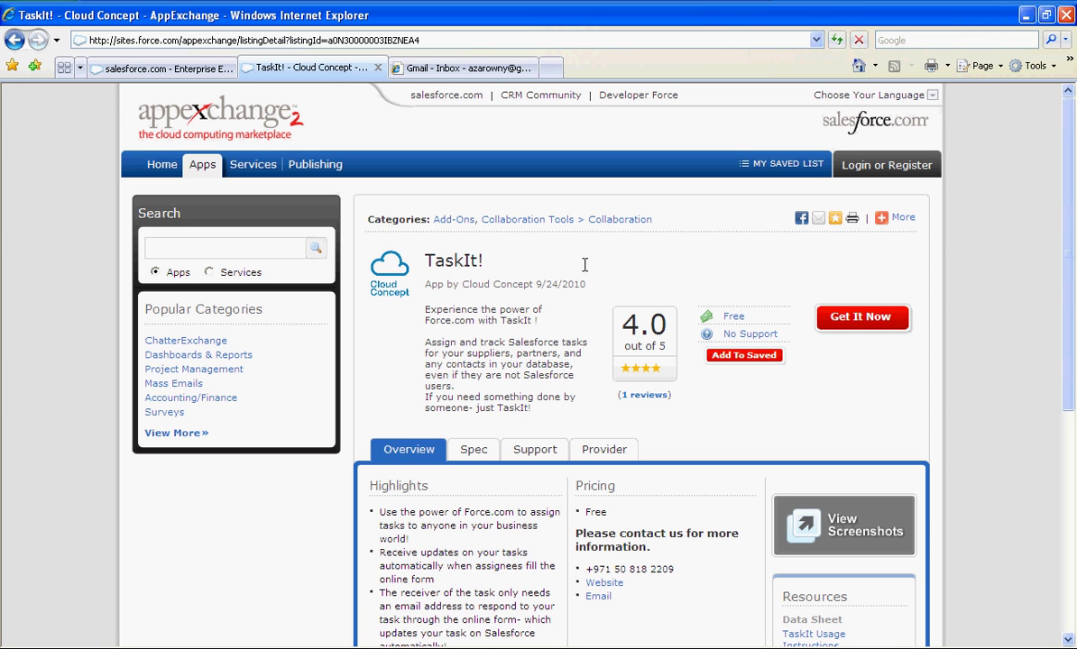
click(861, 322)
click(351, 373)
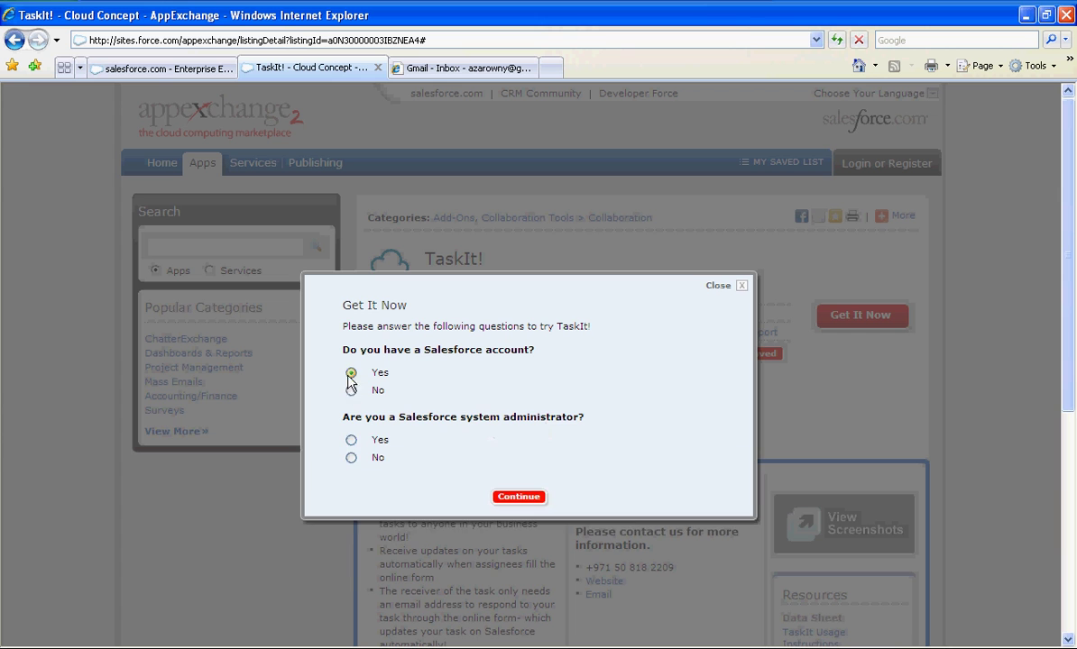
click(351, 440)
click(350, 525)
click(512, 565)
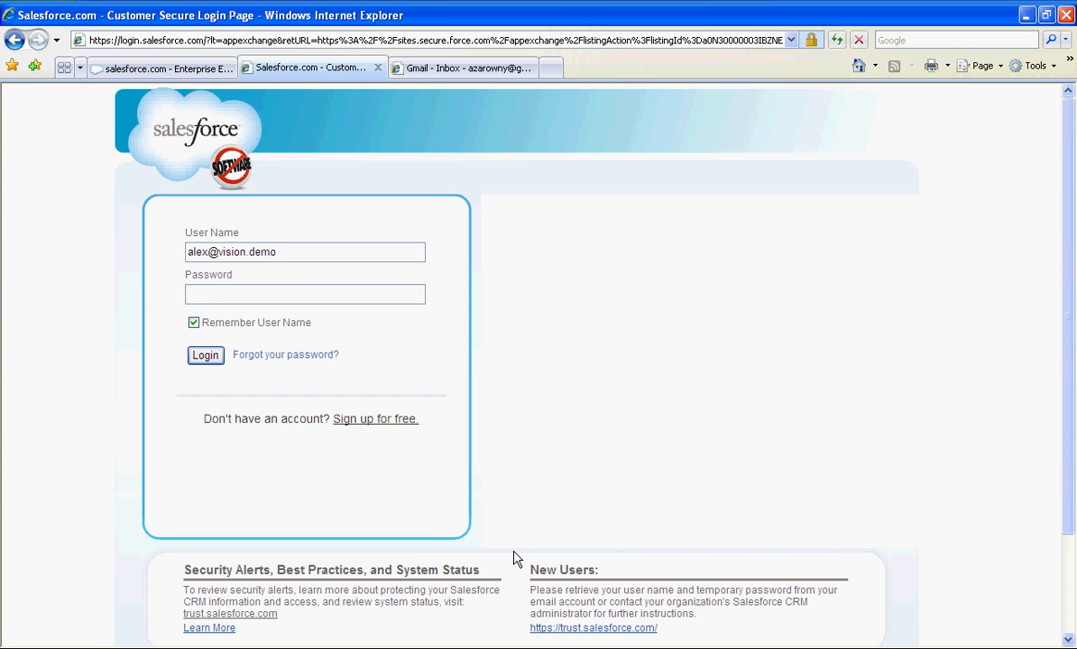
Enter the account password and log in to the AppExchange with the Salesforce credentials
text(*********)
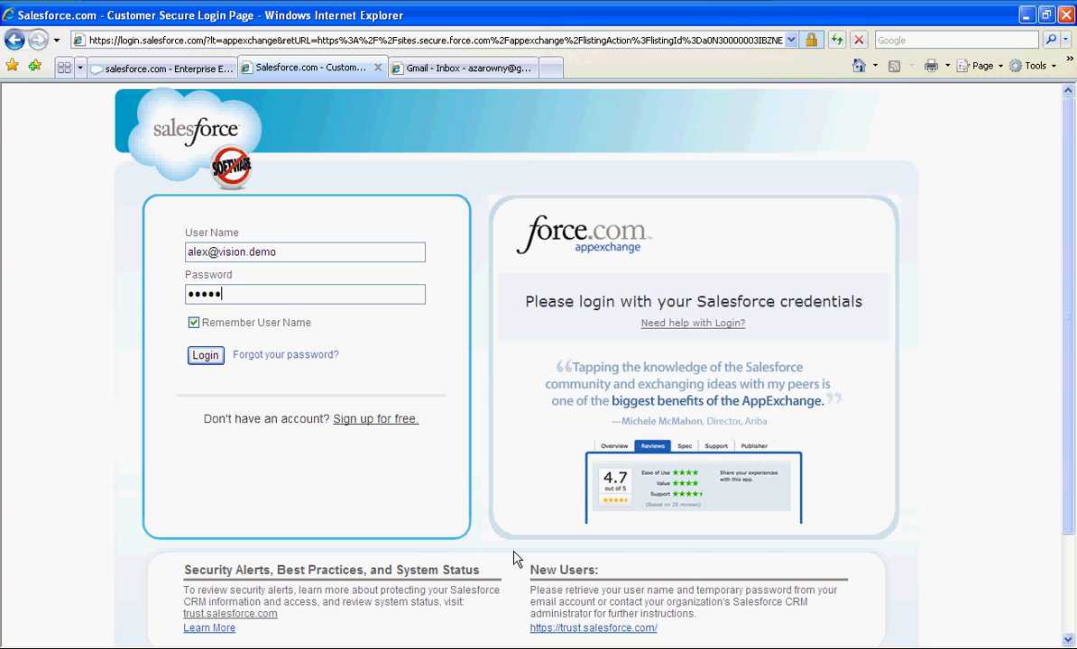
text(**)
key(Return)
Agree to the TaskIt! terms and conditions, start the installation, and verify the account password
scroll(707, 336, down, 3)
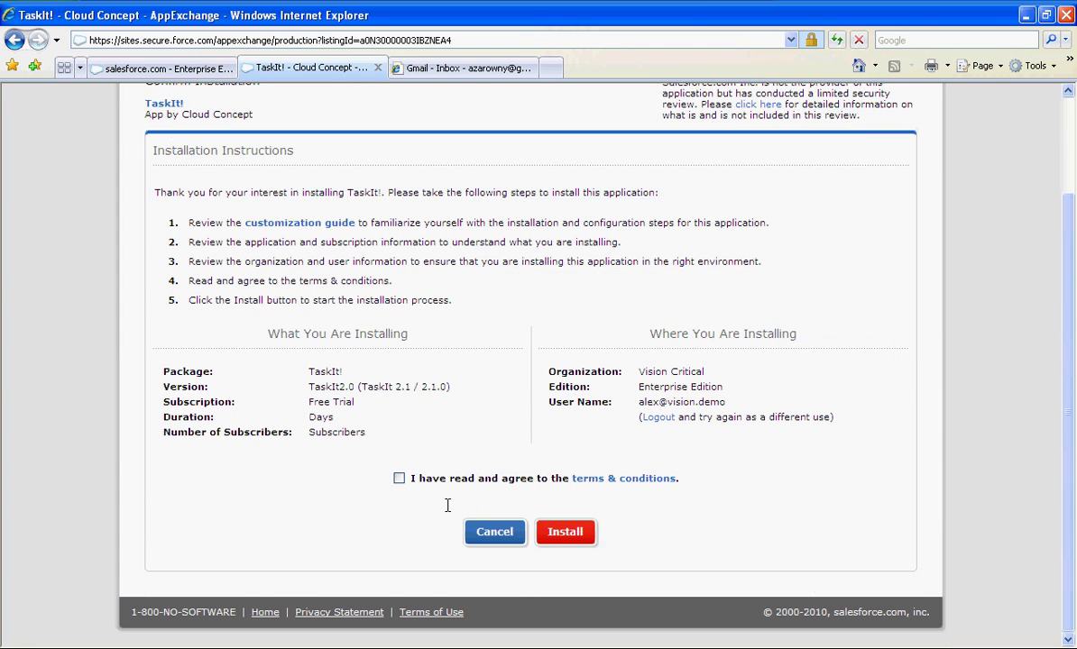
click(399, 478)
click(568, 533)
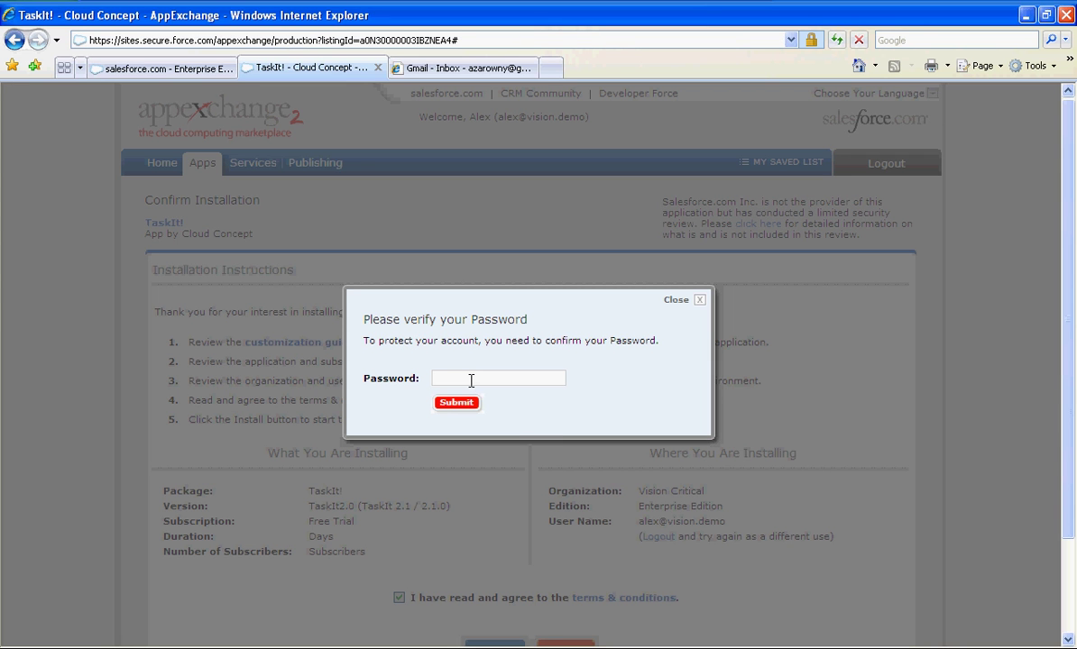
text(•••••••••••)
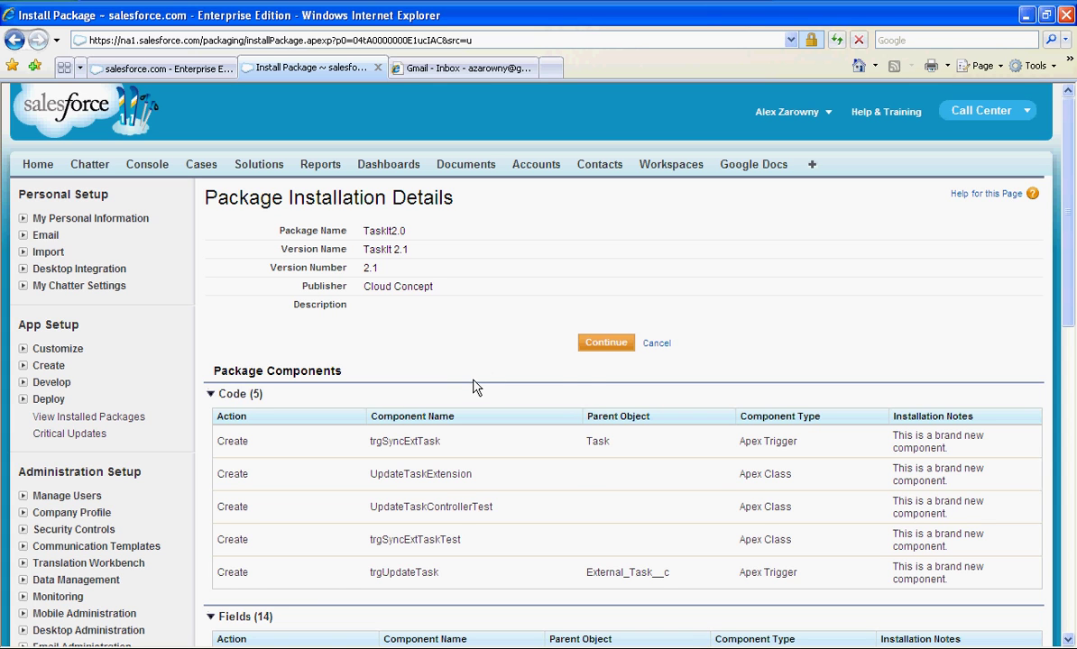
Continue the TaskIt2.0 package installation, approving its API access and granting access to all users
click(599, 345)
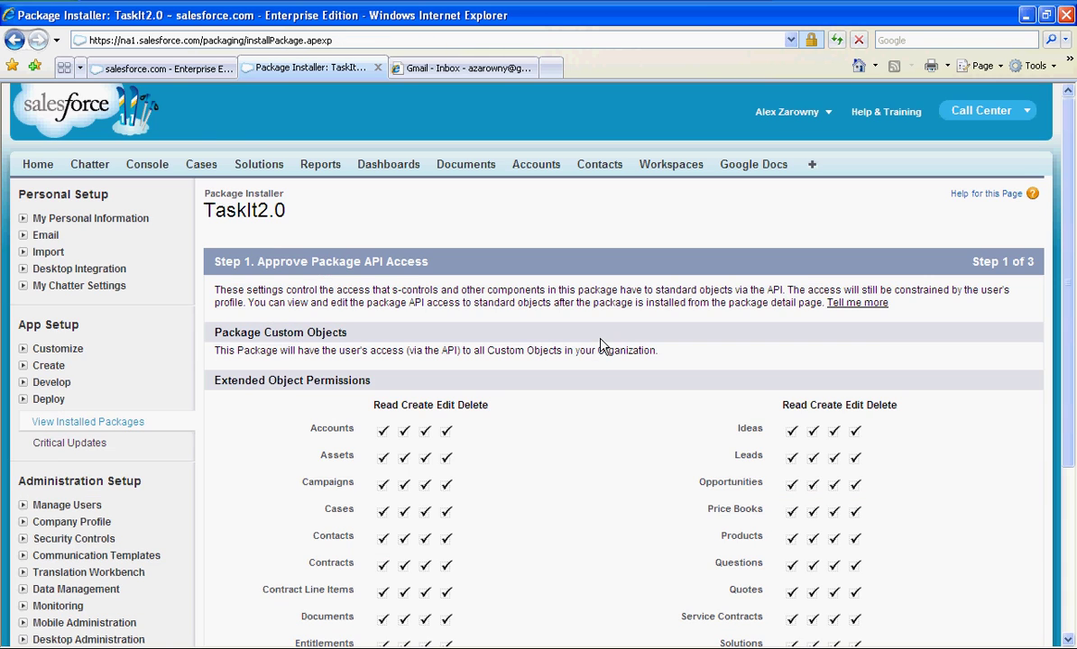
scroll(640, 388, down, 5)
click(973, 566)
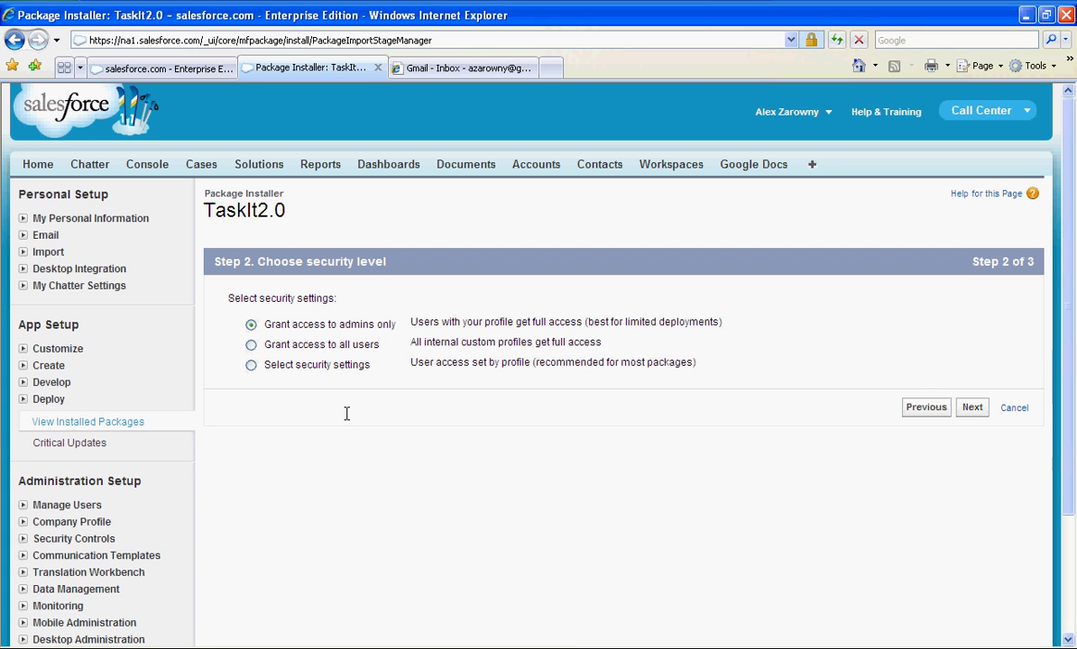
click(251, 345)
click(974, 411)
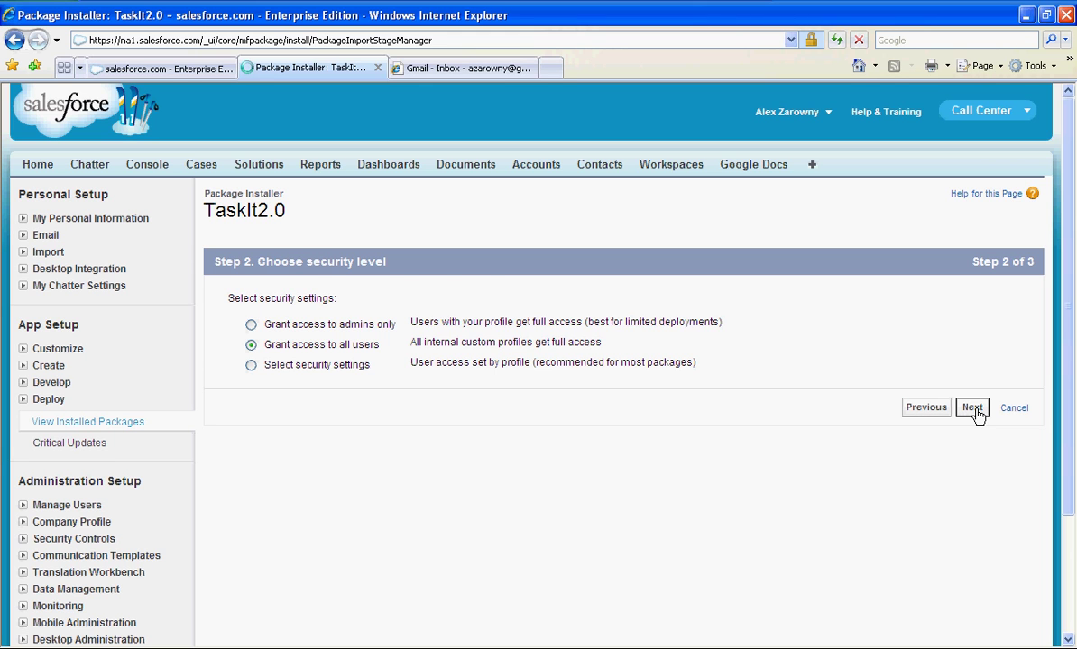
Install the TaskIt2.0 package with Apex test failures ignored and deploy it immediately
click(223, 322)
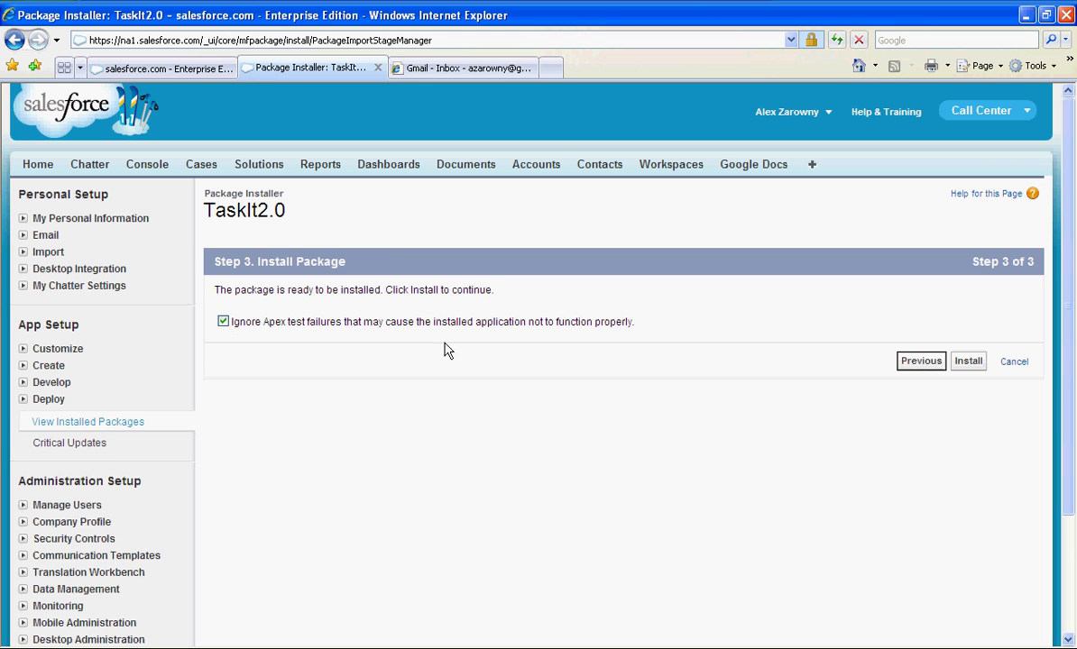
click(972, 365)
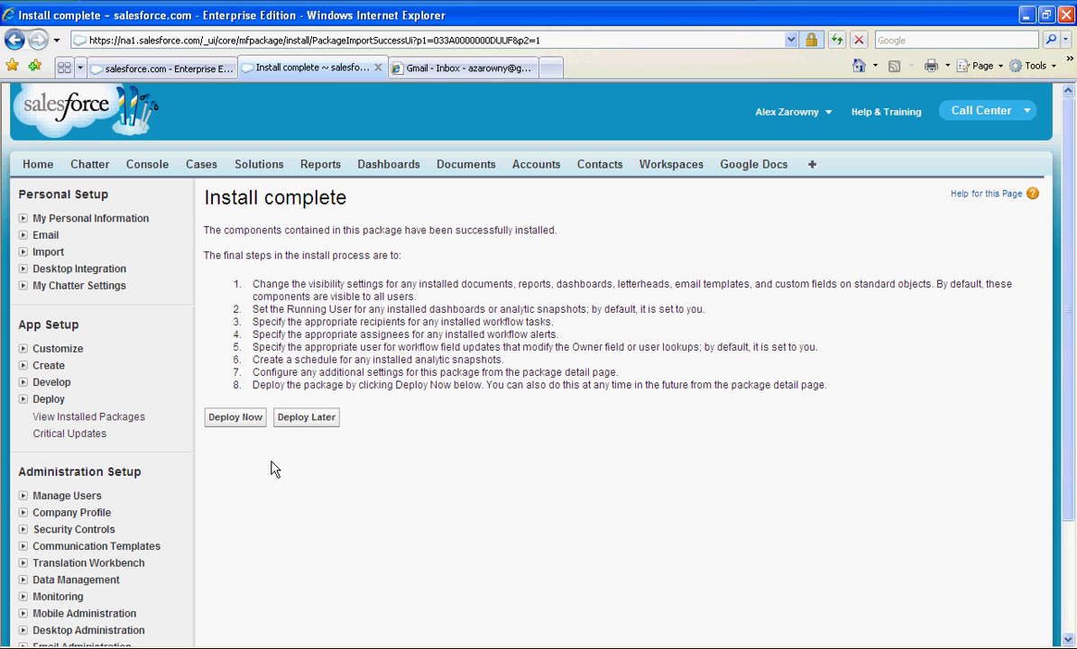
click(233, 420)
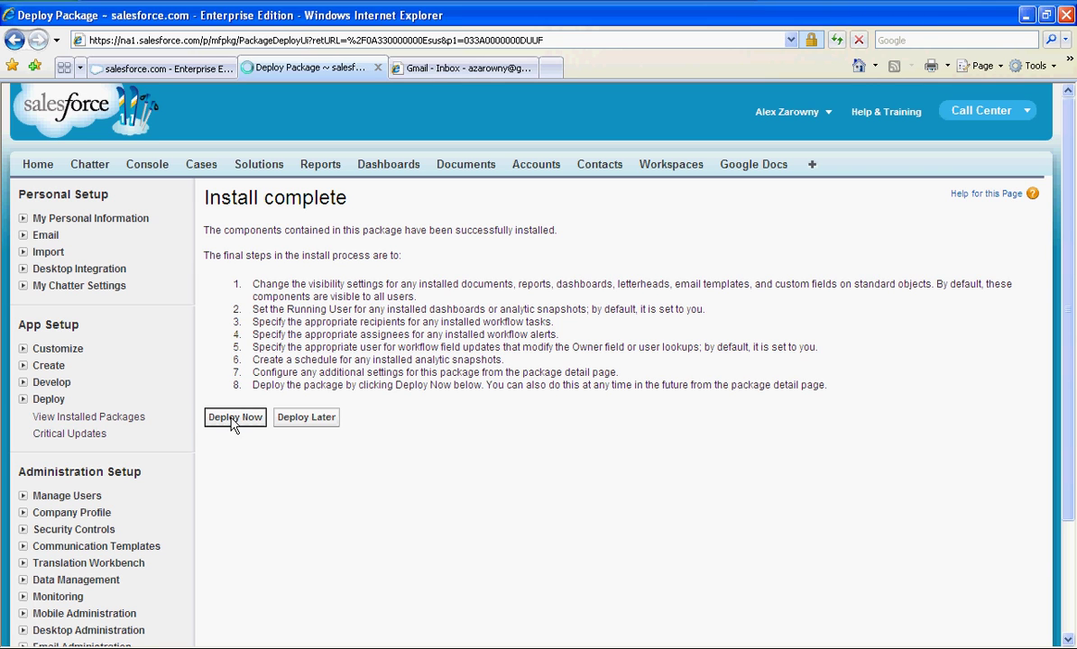
click(227, 341)
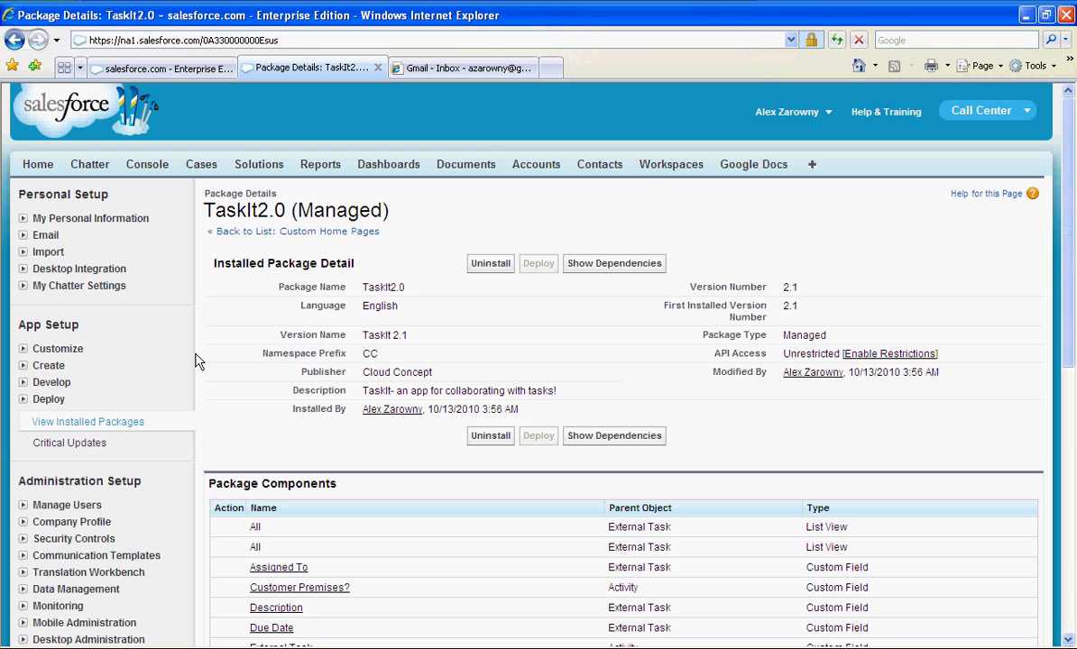
Accept the Sites Terms of Use and register the Force.com domain sdo-12b8710418b, confirming the registration
click(23, 382)
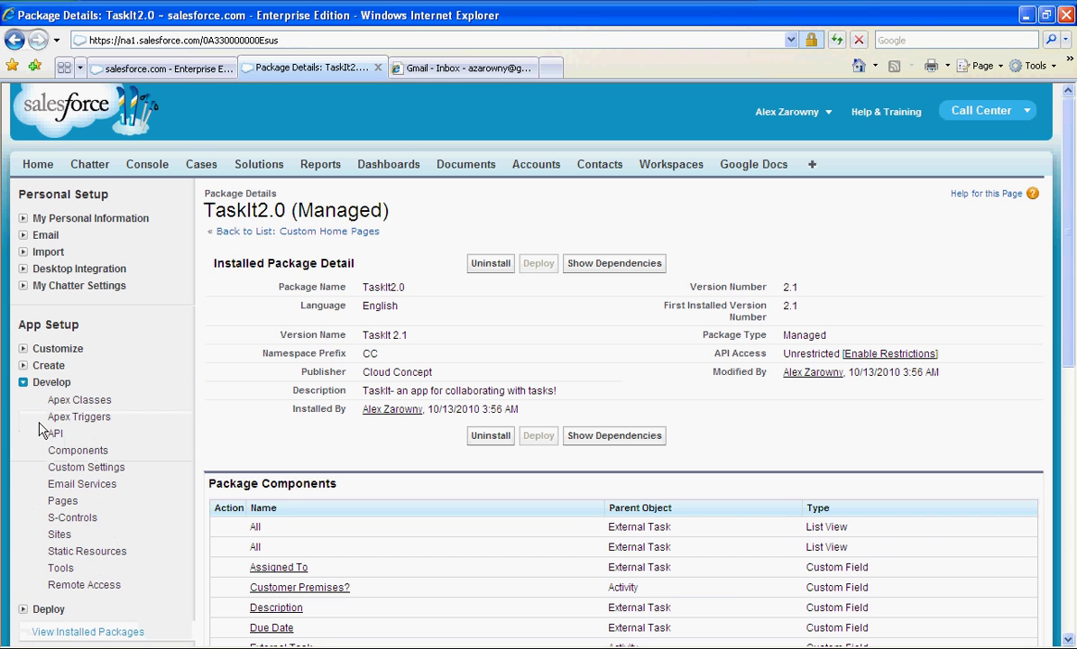
click(59, 535)
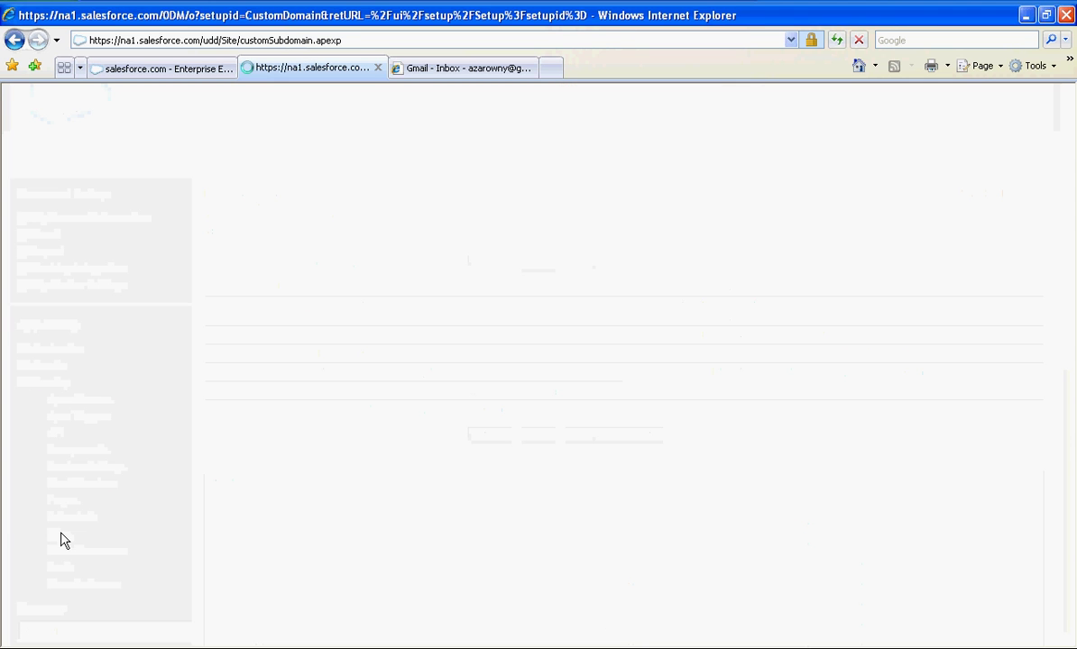
scroll(200, 483, down, 5)
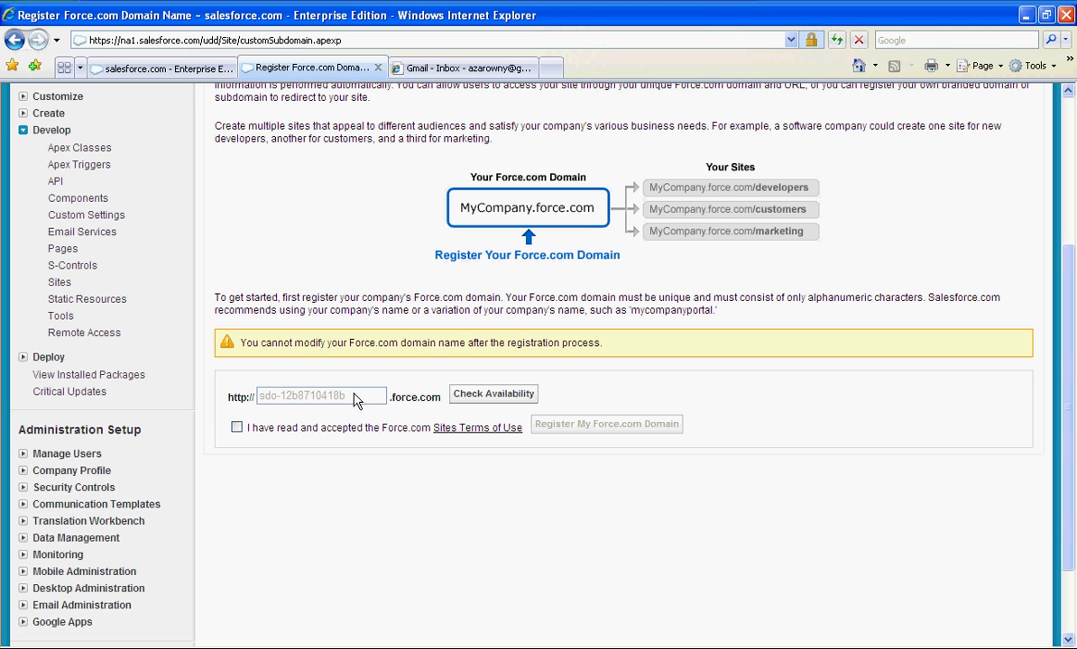
click(237, 427)
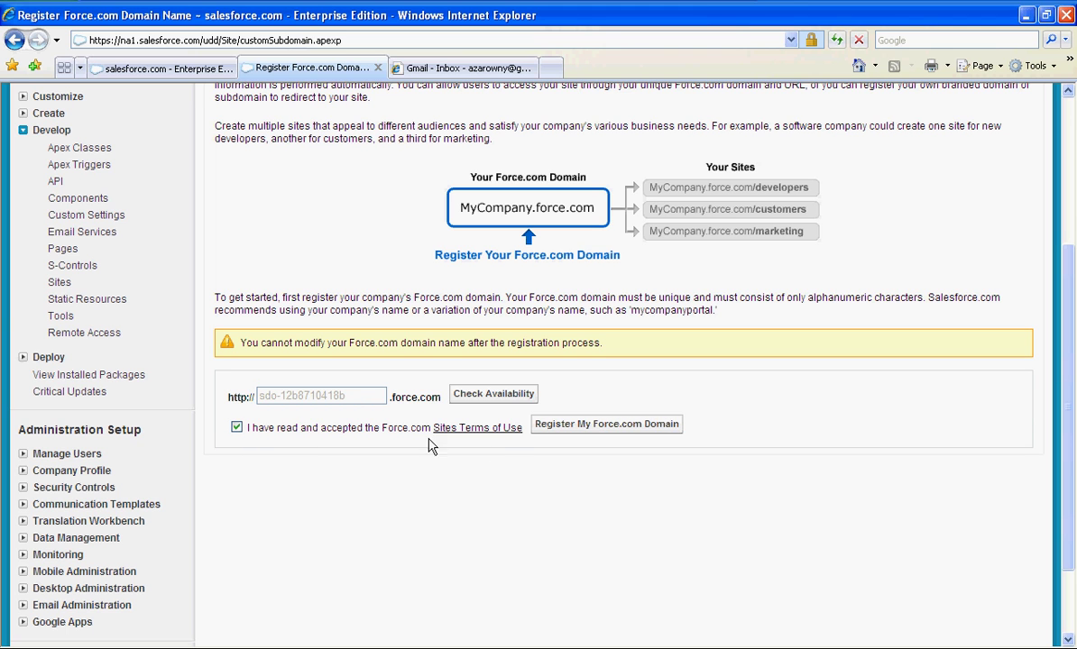
click(586, 420)
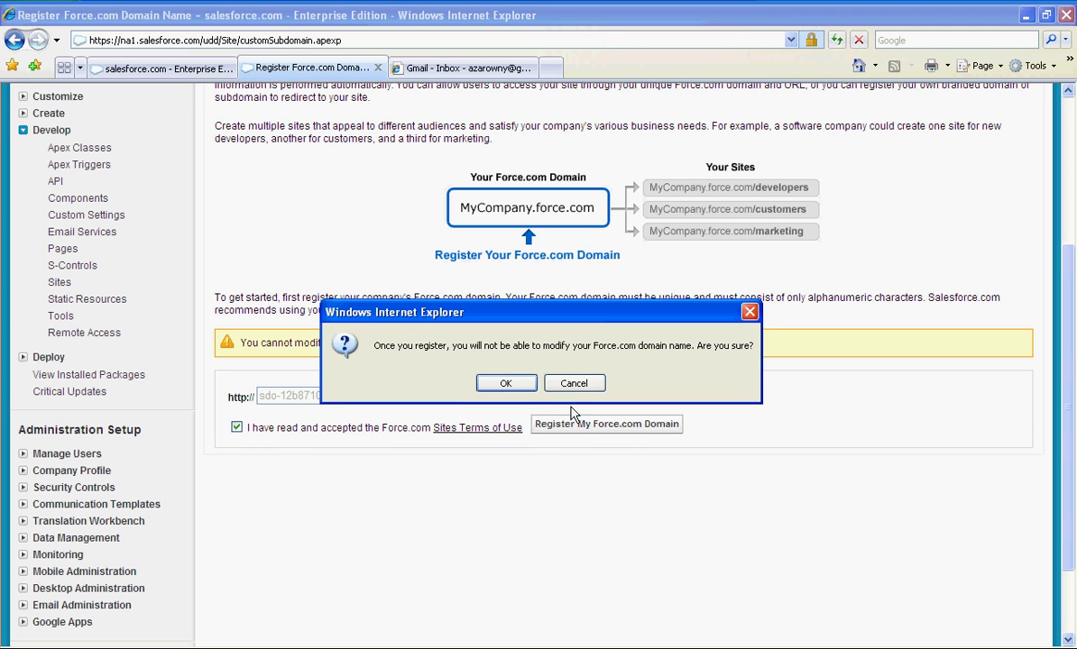
click(507, 383)
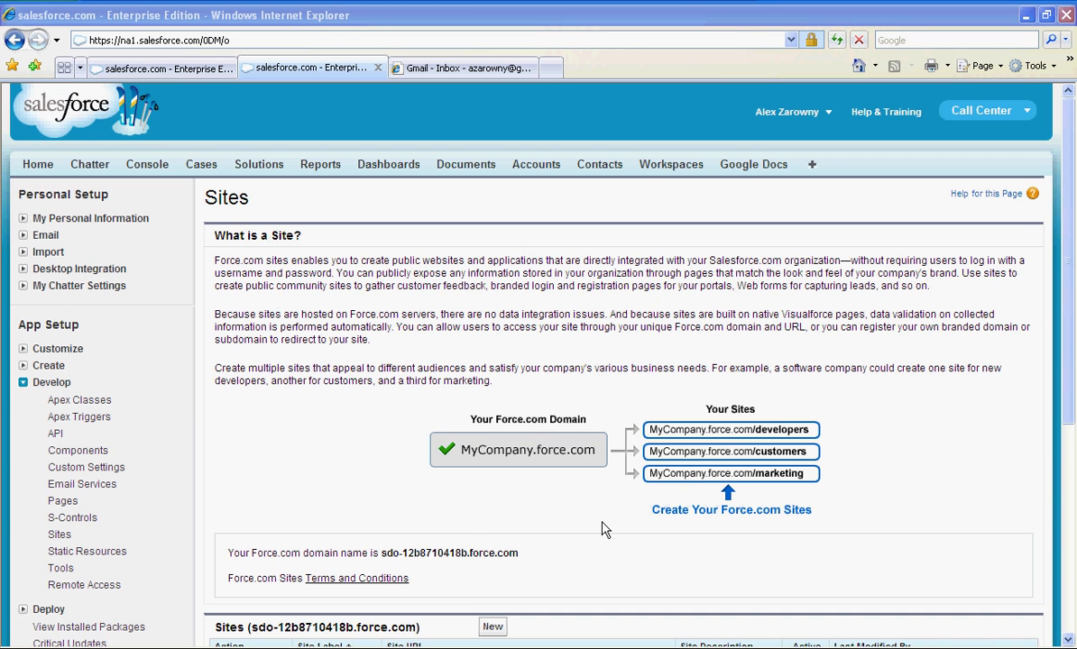
Create a new site labelled Test Task Site with the site name Test_Task_Site and mark it active
scroll(604, 528, down, 3)
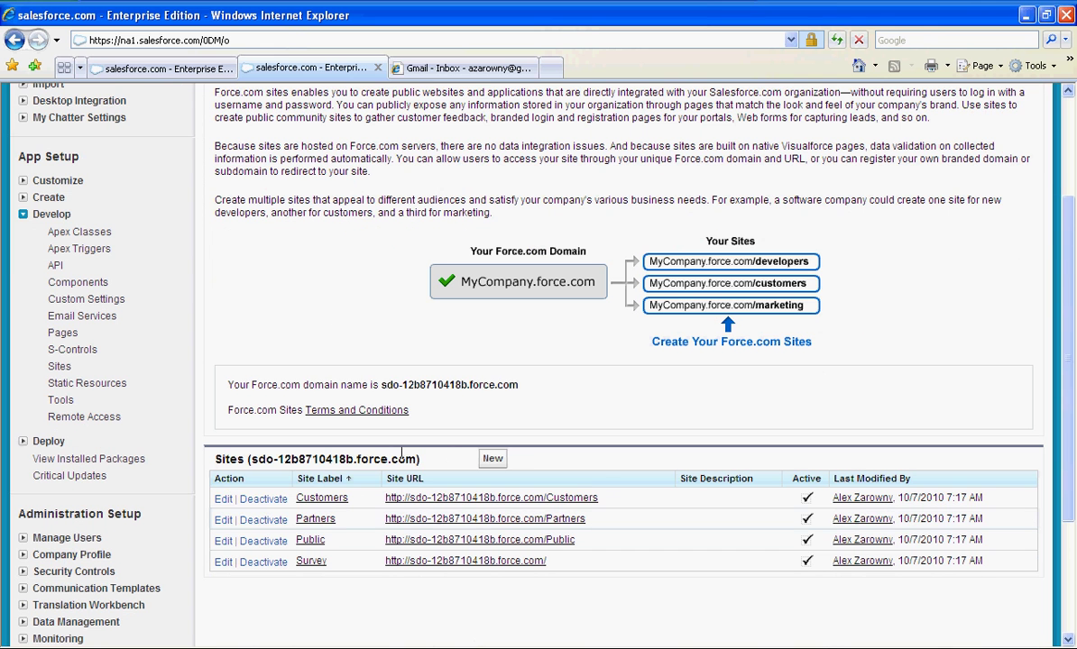
click(493, 461)
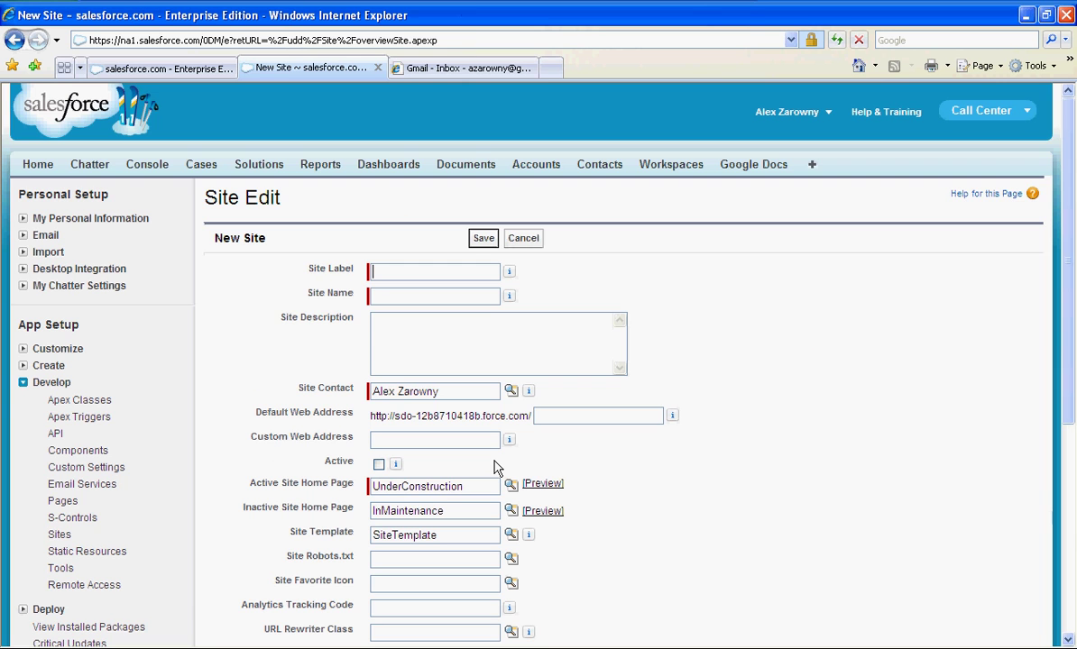
text(Test Task Site)
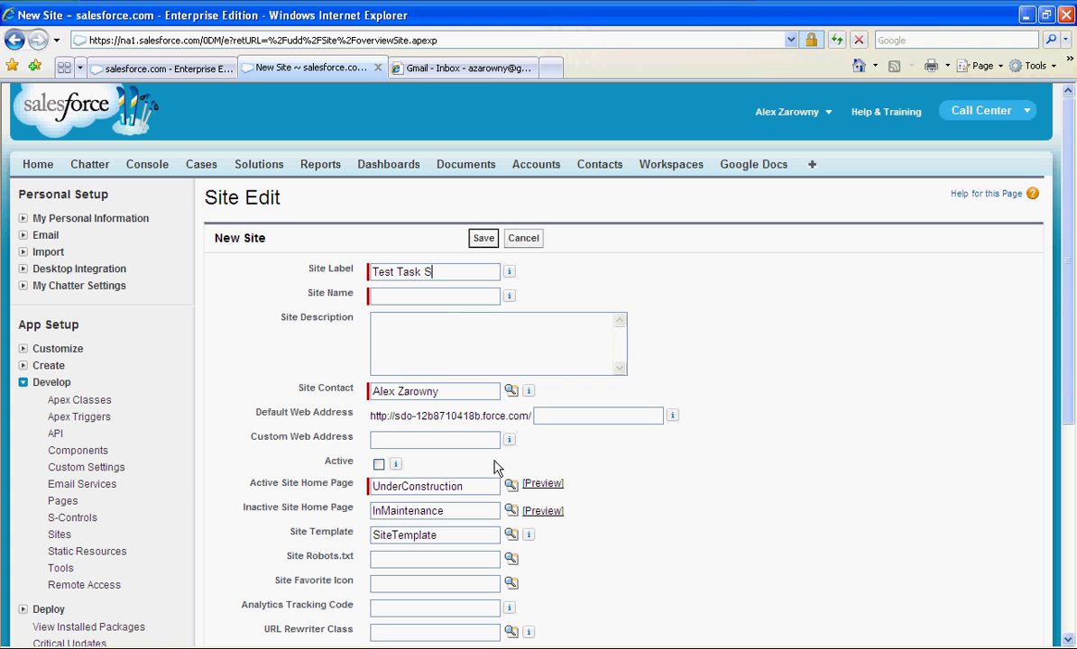
key(Tab)
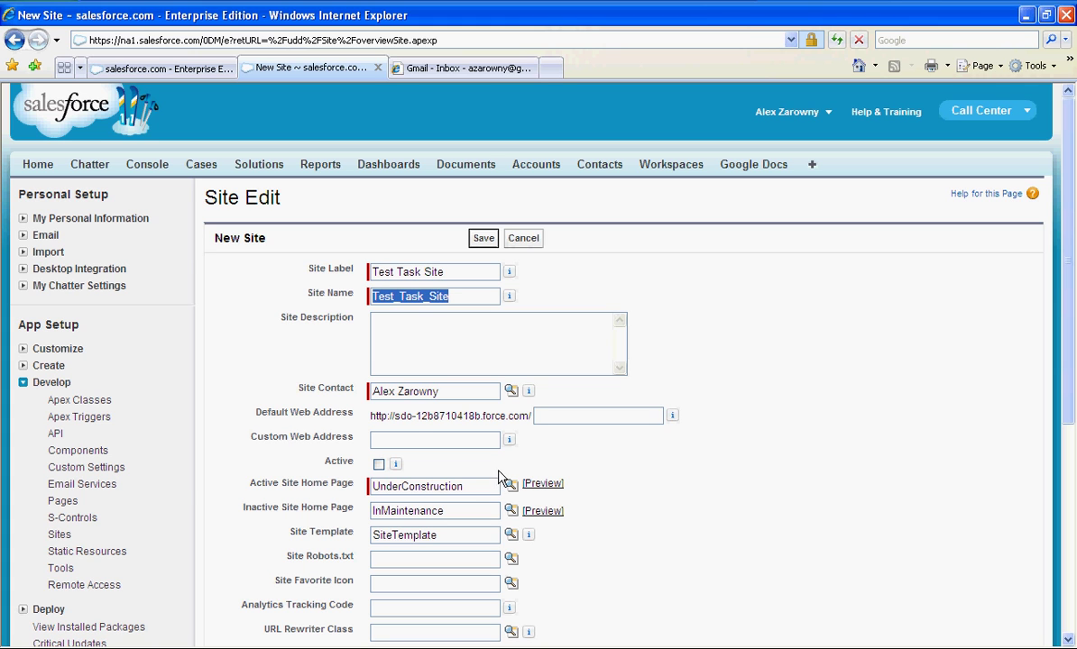
click(379, 465)
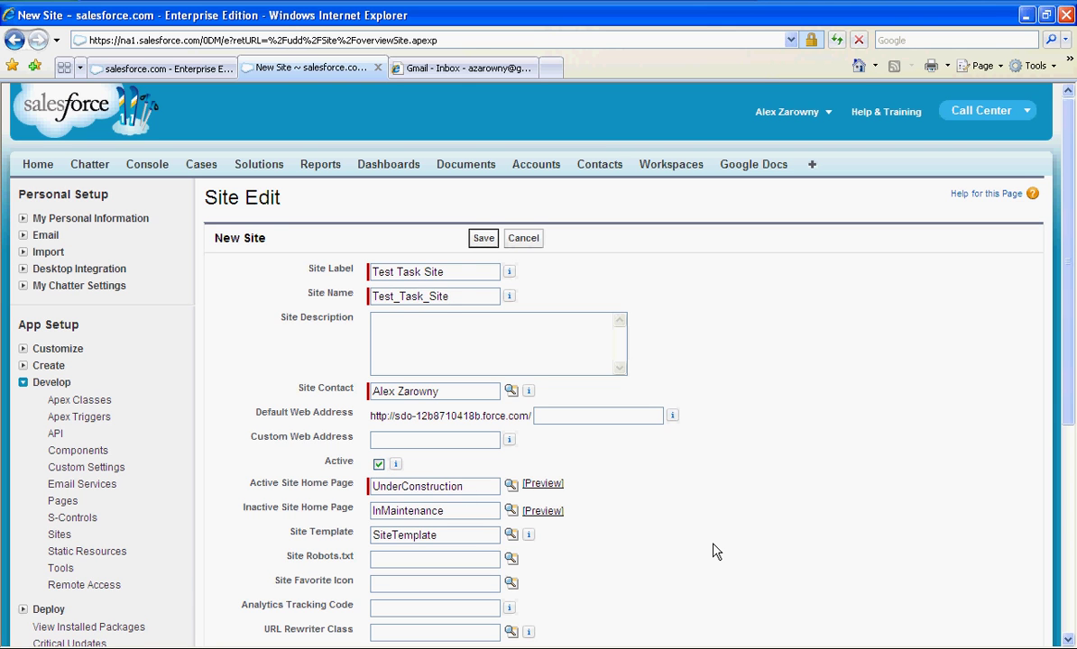
Look up and assign UpdateTask as the active site home page, set the default web address path to tasksite, and save the site
scroll(712, 552, down, 5)
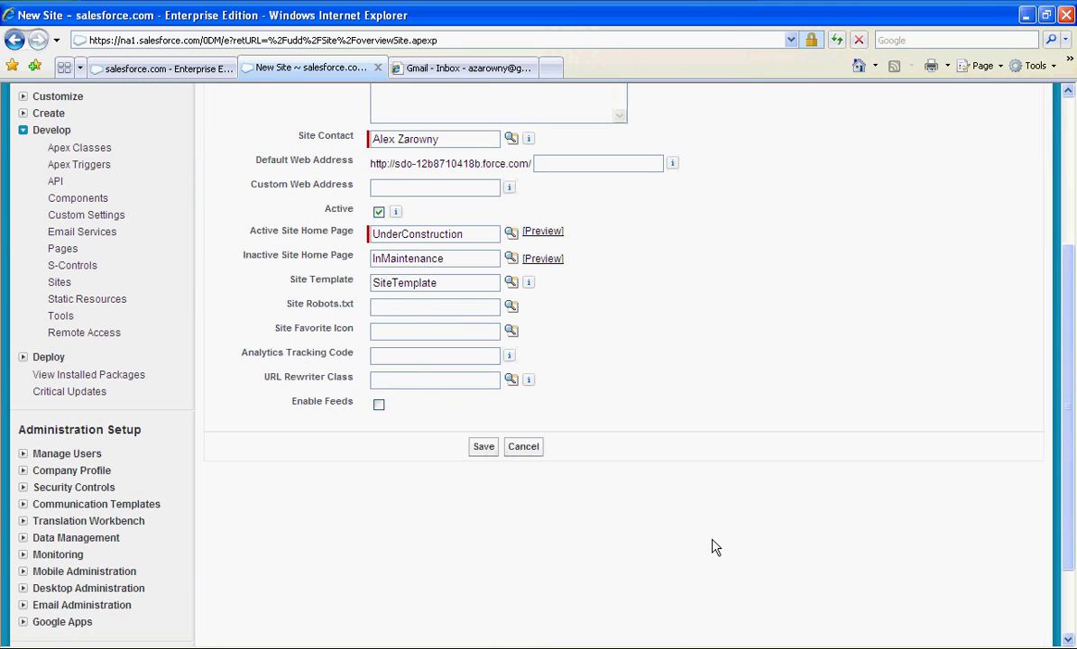
click(510, 235)
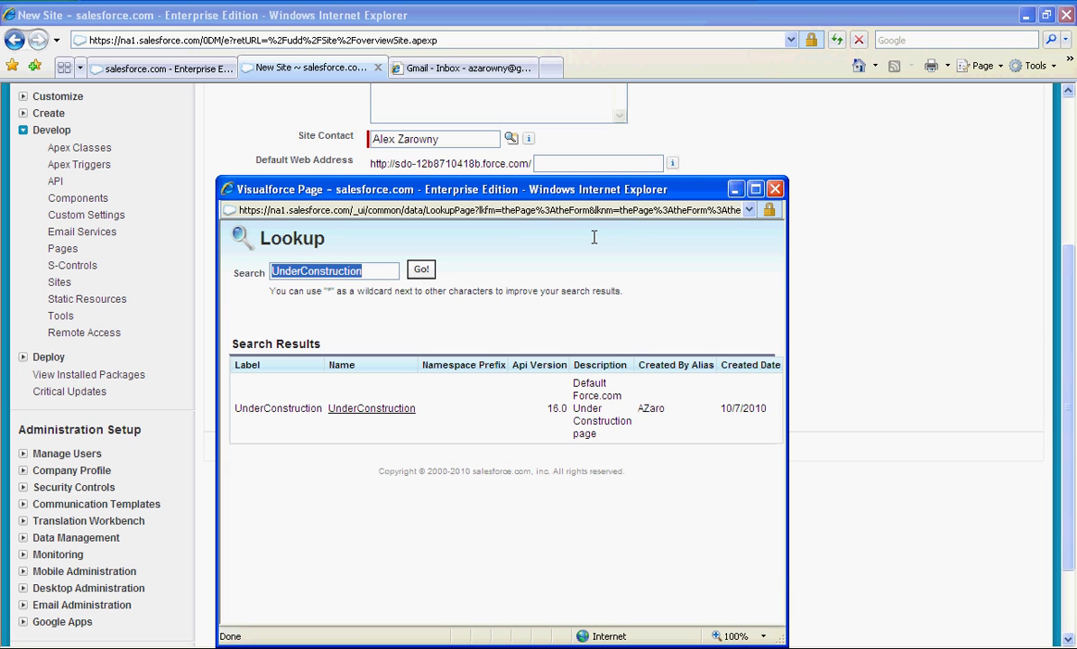
text(U)
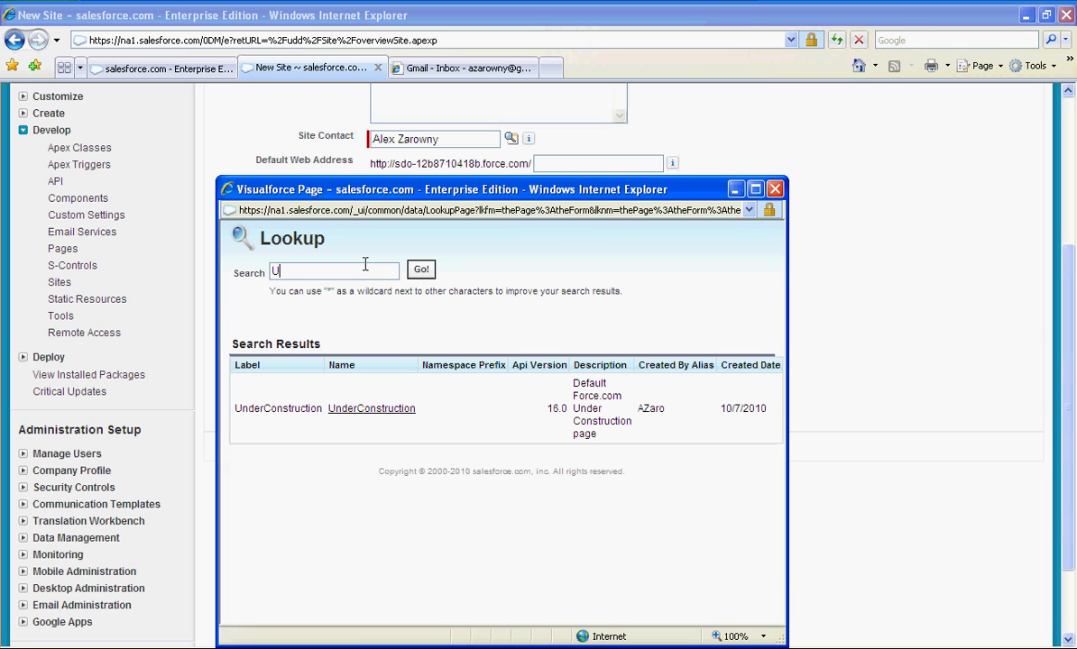
text(pdate Task)
click(423, 272)
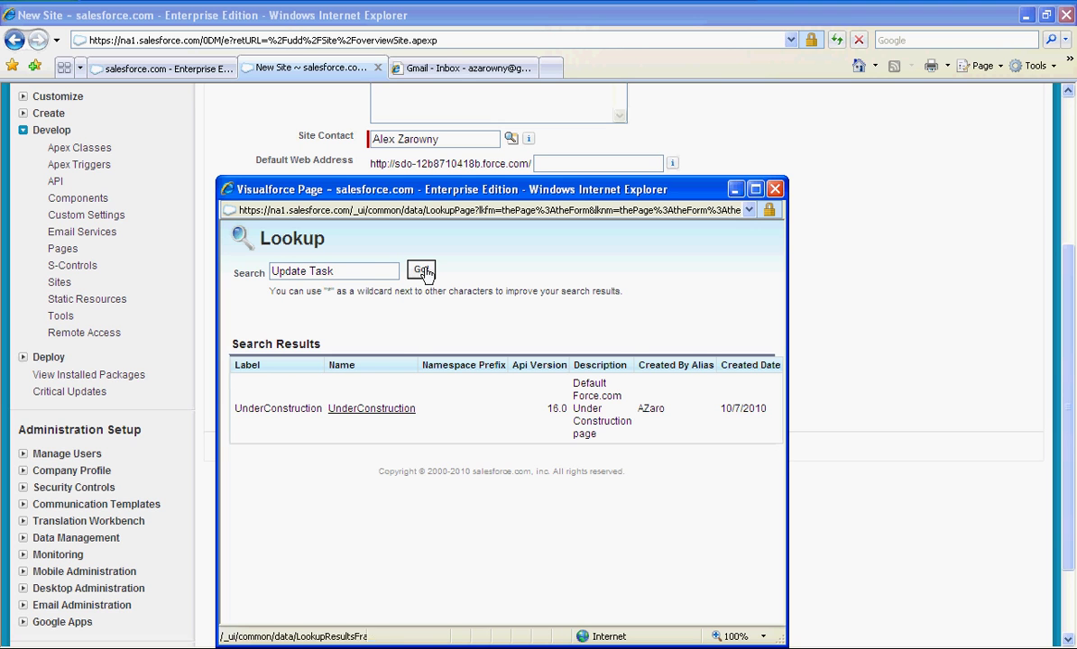
click(328, 411)
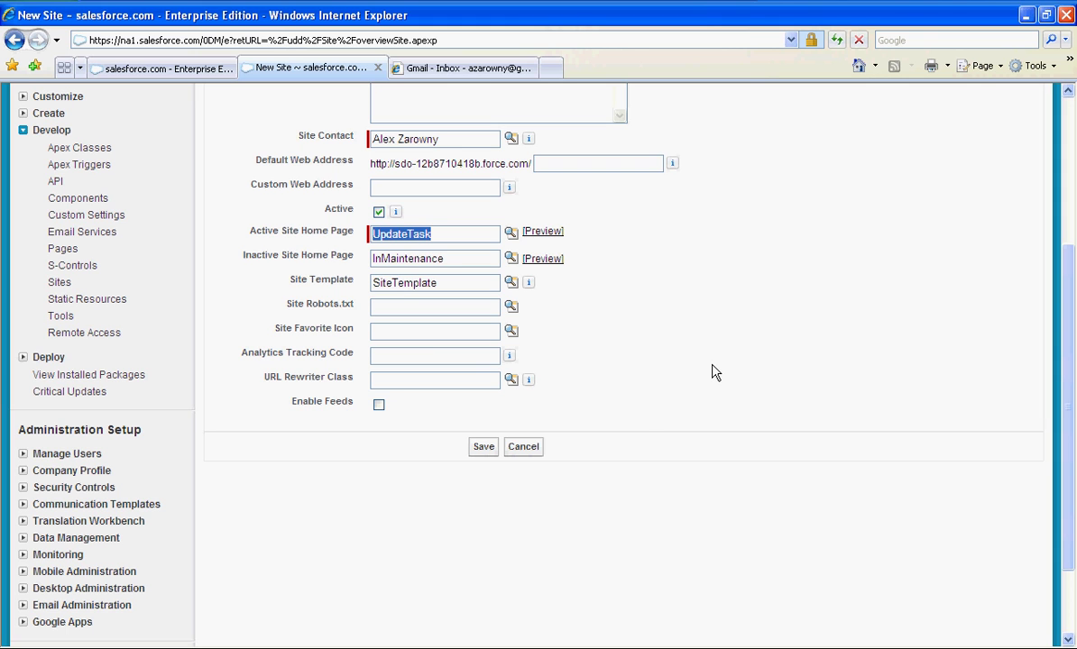
click(483, 448)
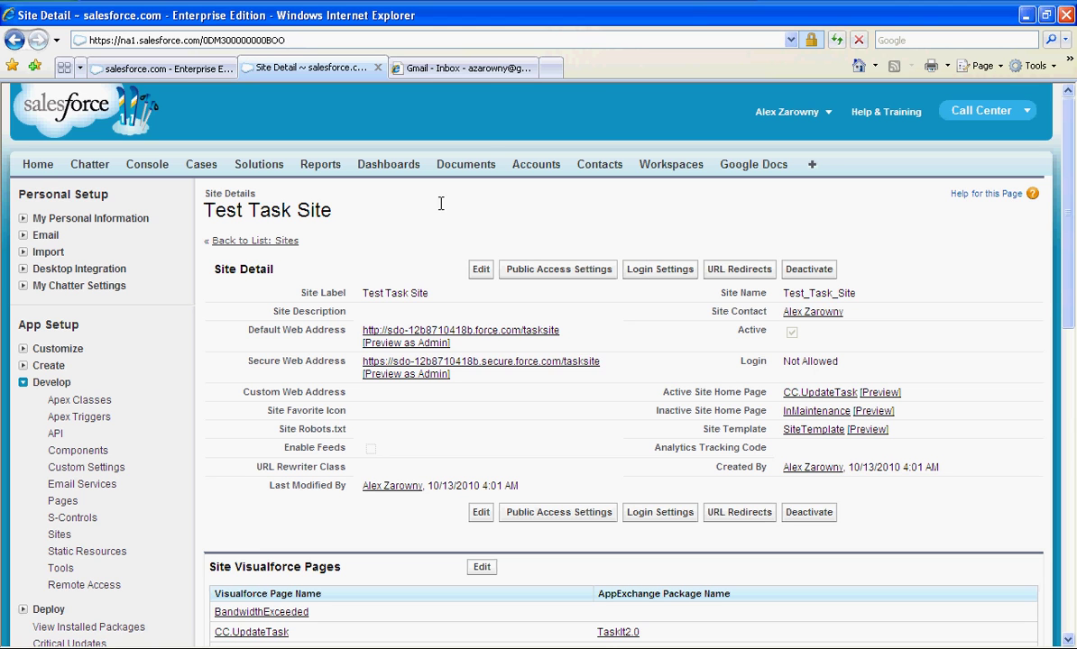
Copy the default web address of Test Task Site and open the Task It Setting custom setting for managing its records
drag(585, 339, 360, 331)
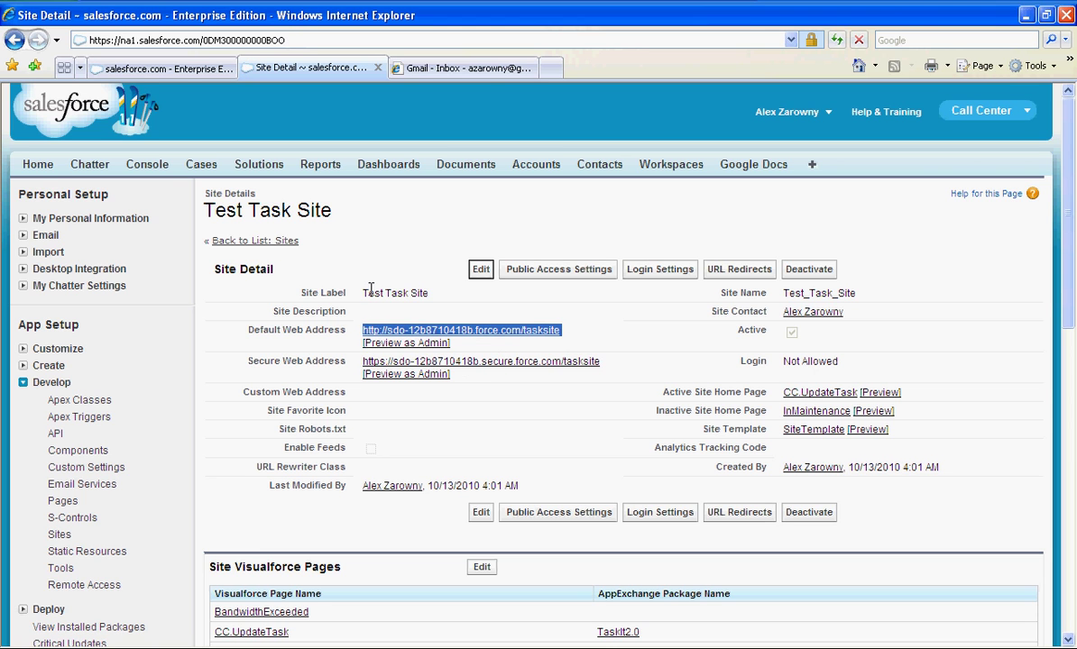
click(370, 288)
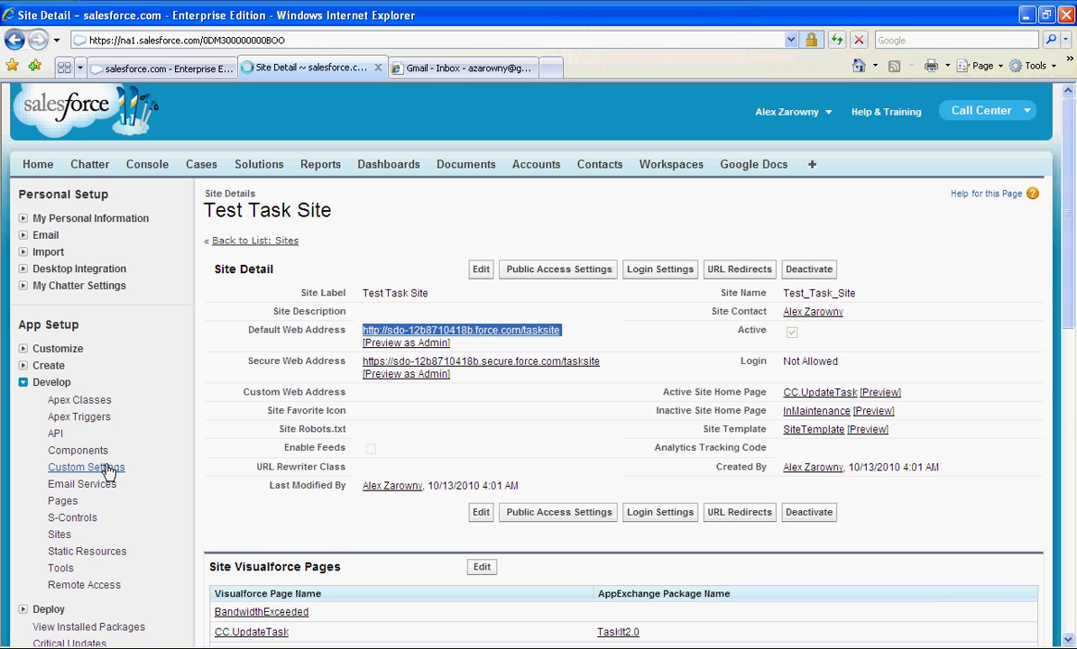
click(88, 467)
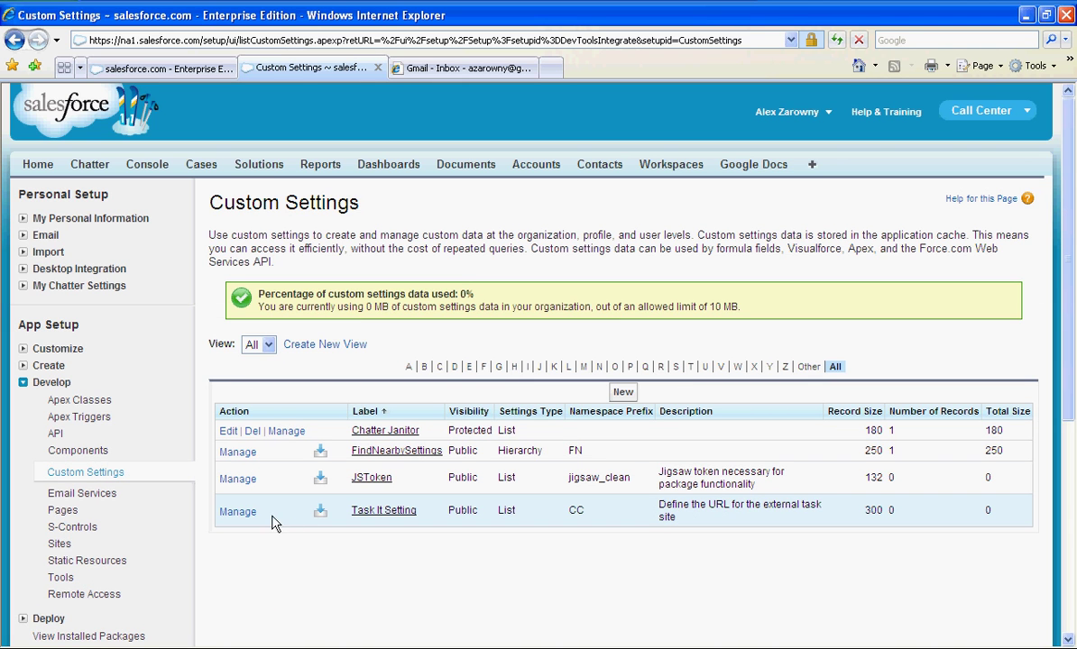
click(237, 514)
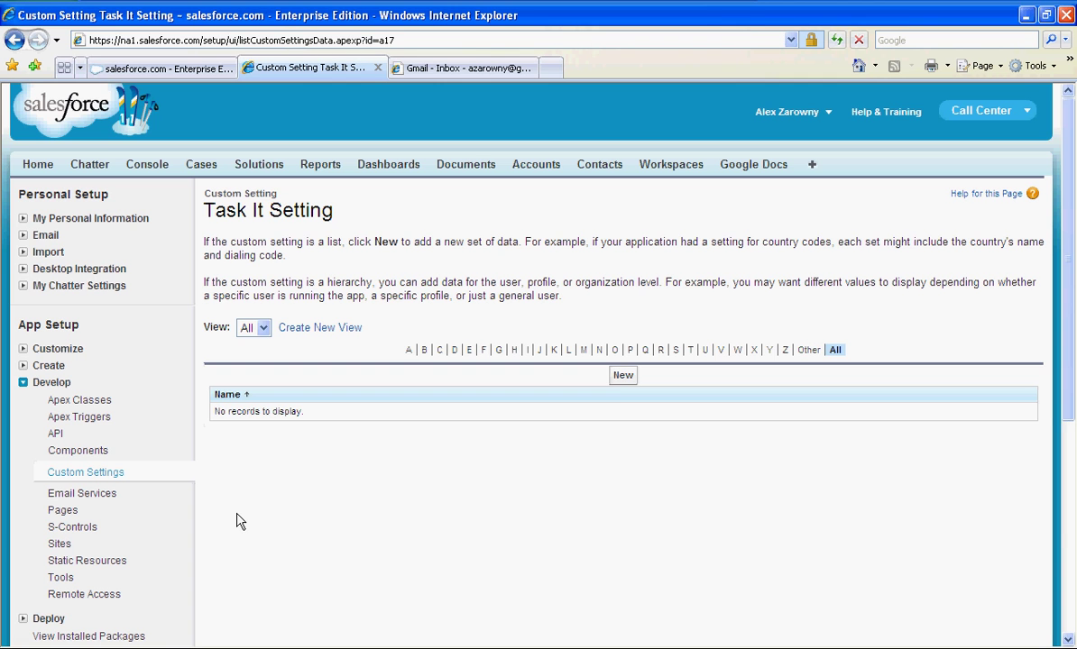
Create a Task It Setting record named External URL with the copied site address as its URL, and save it
click(622, 375)
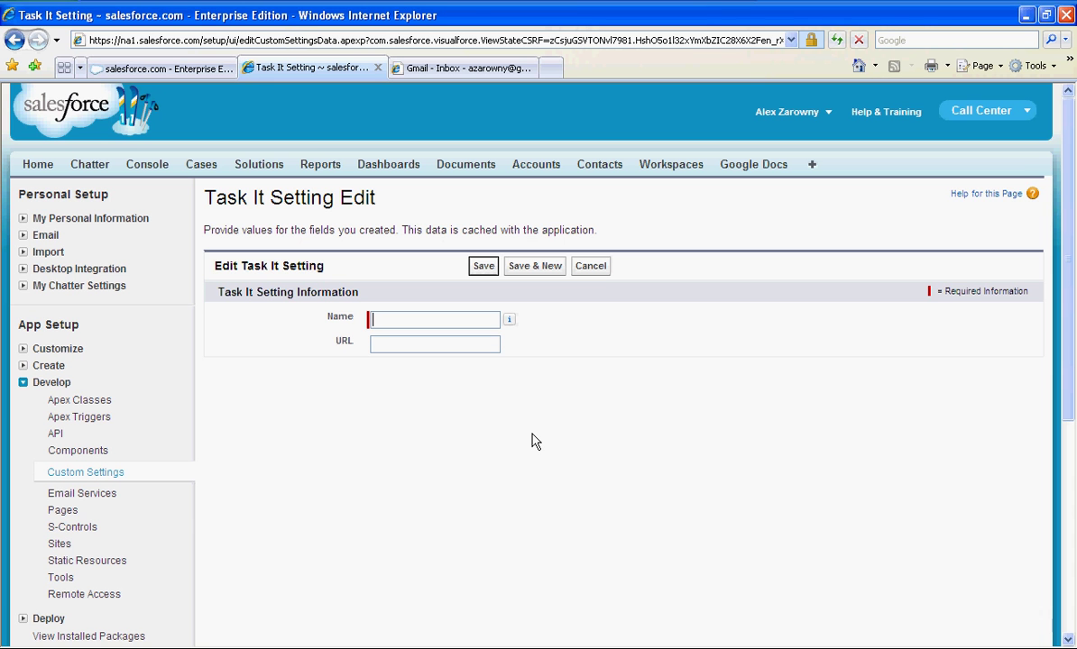
text(External URL)
key(ctrl+v)
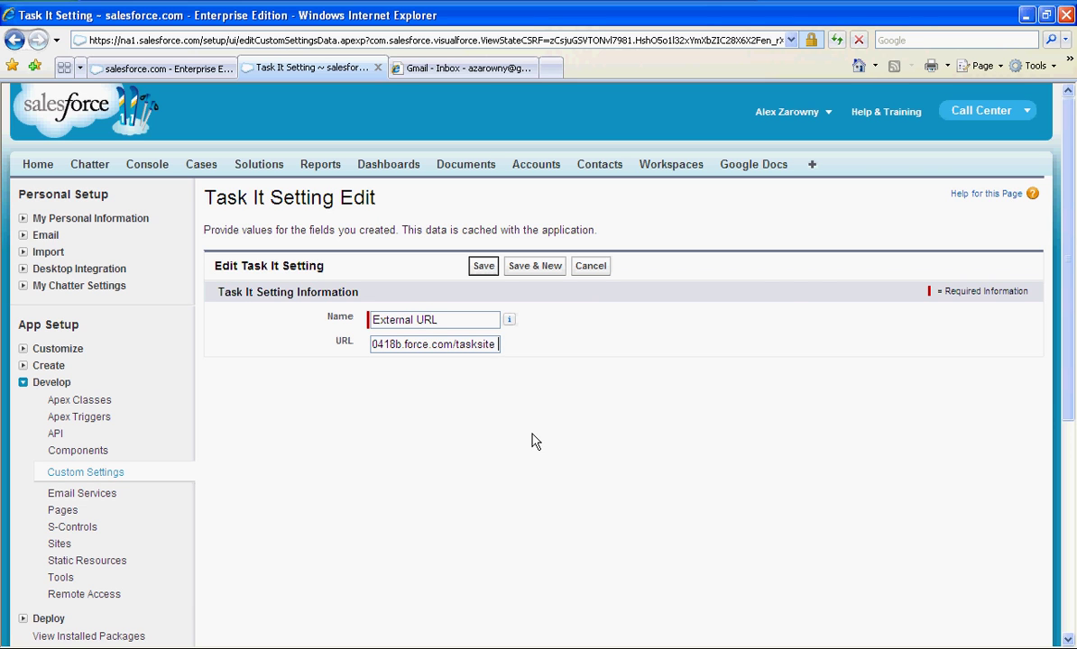
click(483, 276)
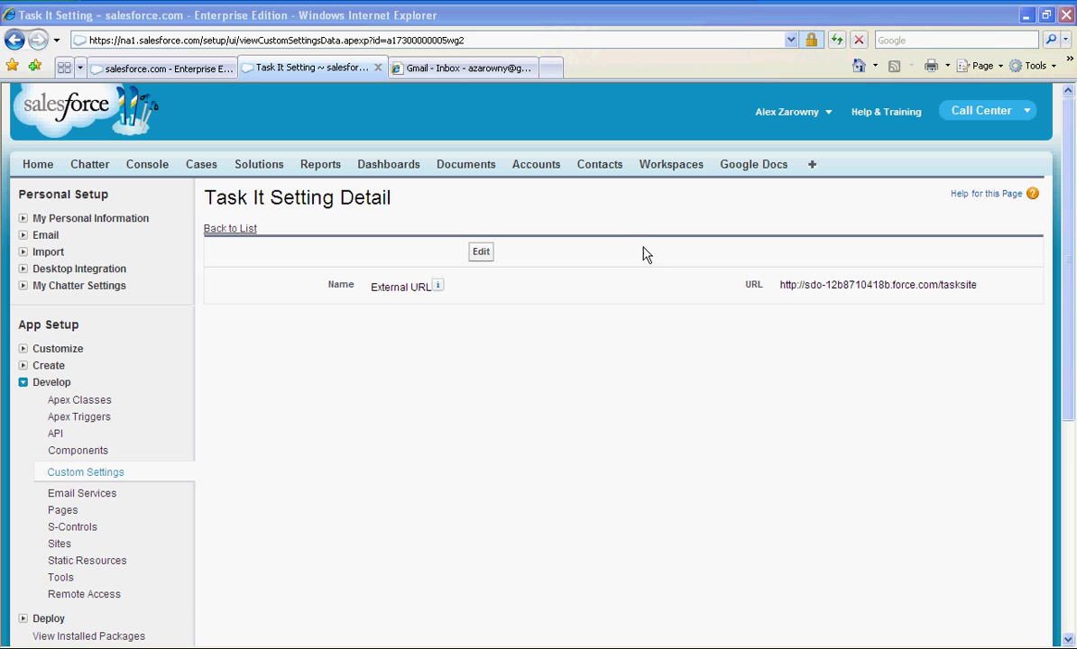
Open the public access settings of Test Task Site and start editing the Test Task Site Profile
click(58, 547)
scroll(289, 510, down, 4)
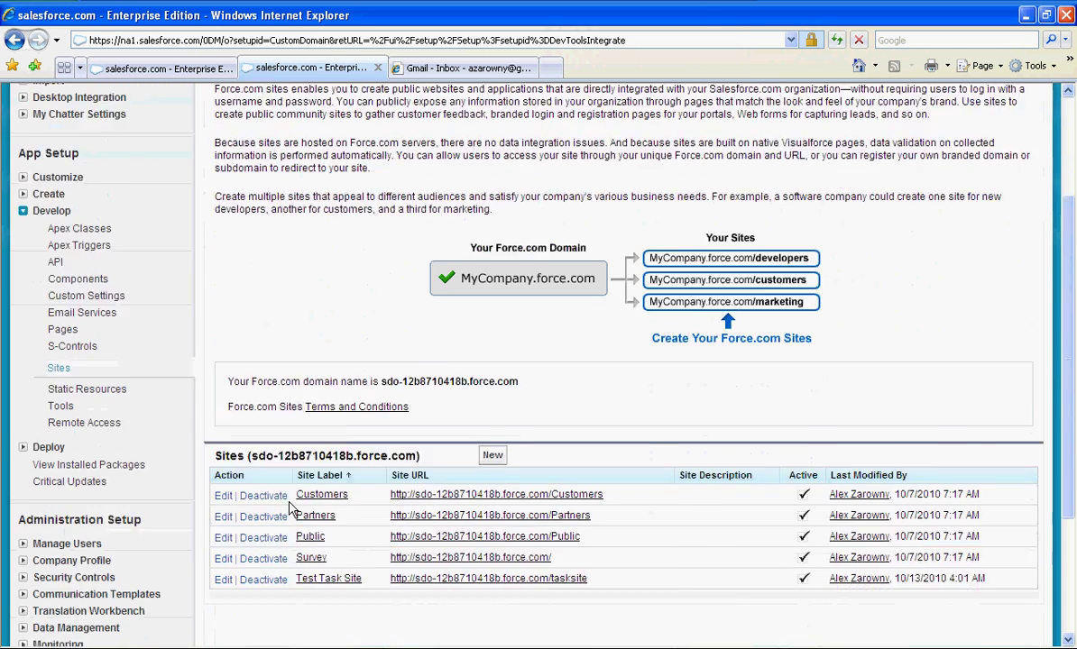
scroll(298, 507, down, 2)
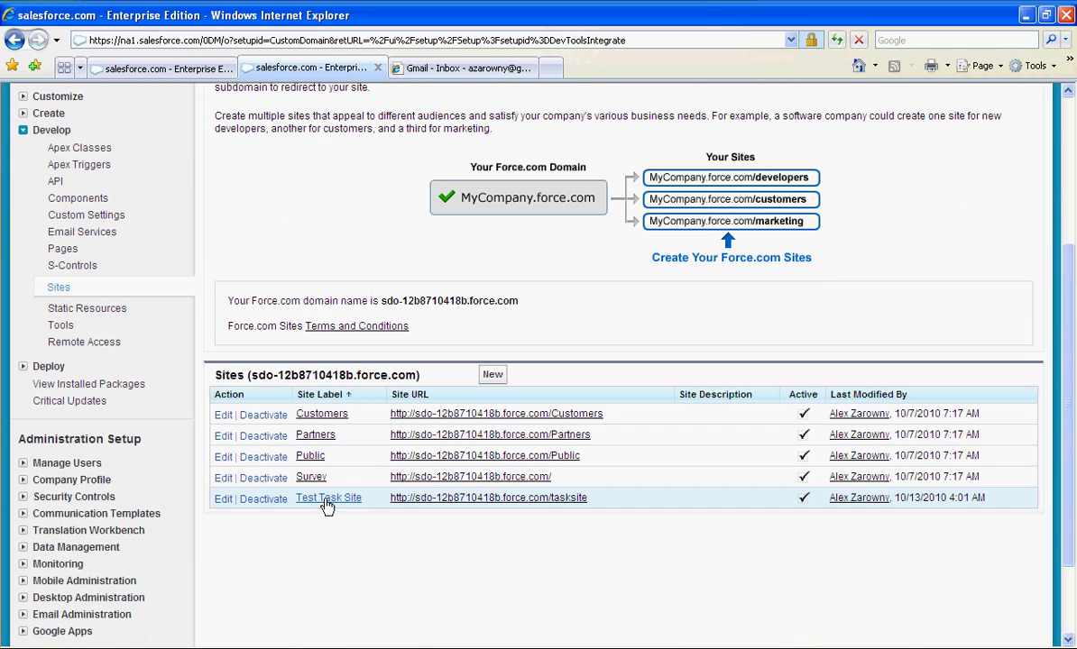
click(327, 504)
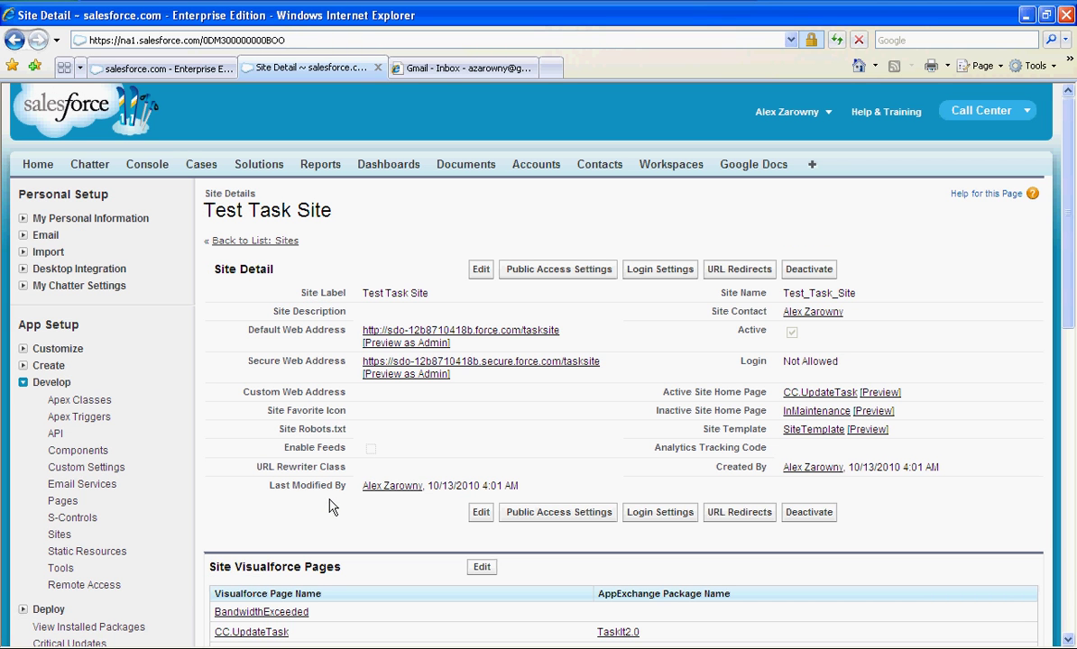
click(553, 512)
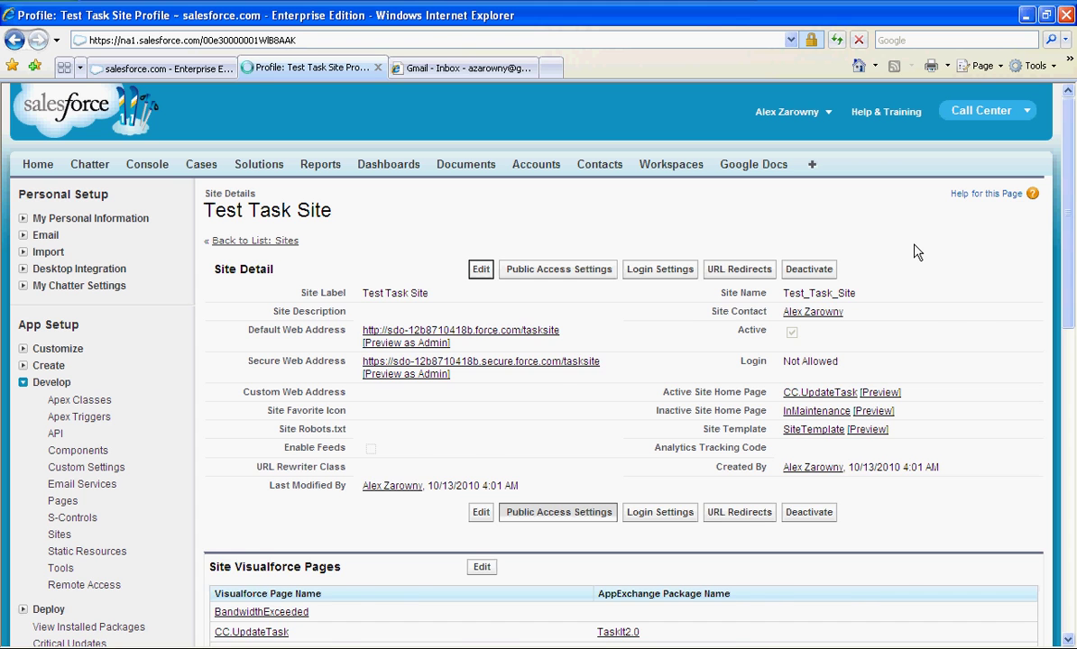
click(482, 367)
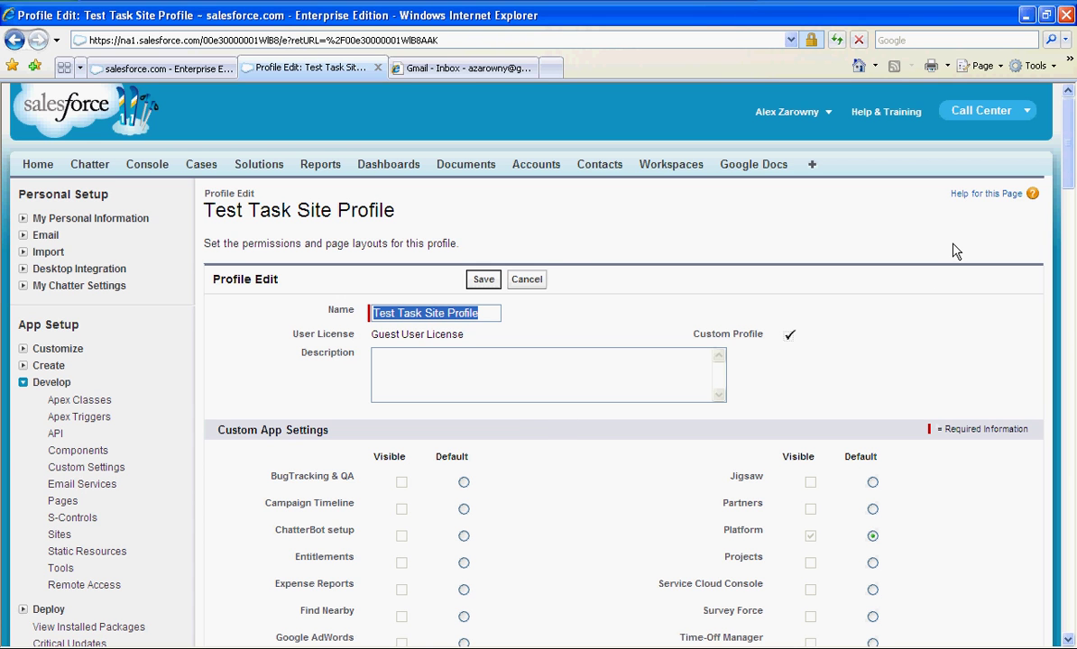
Enable the last object permission in the External Tasks row of the site profile and save the profile
drag(1067, 173, 1069, 527)
scroll(619, 596, down, 3)
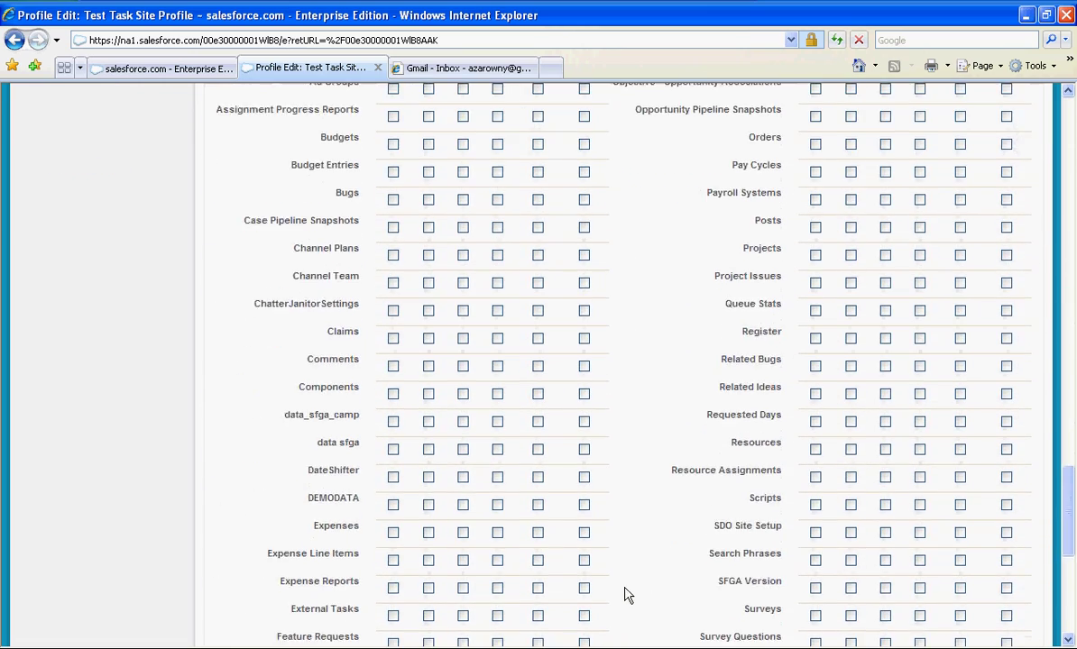
drag(290, 525, 360, 525)
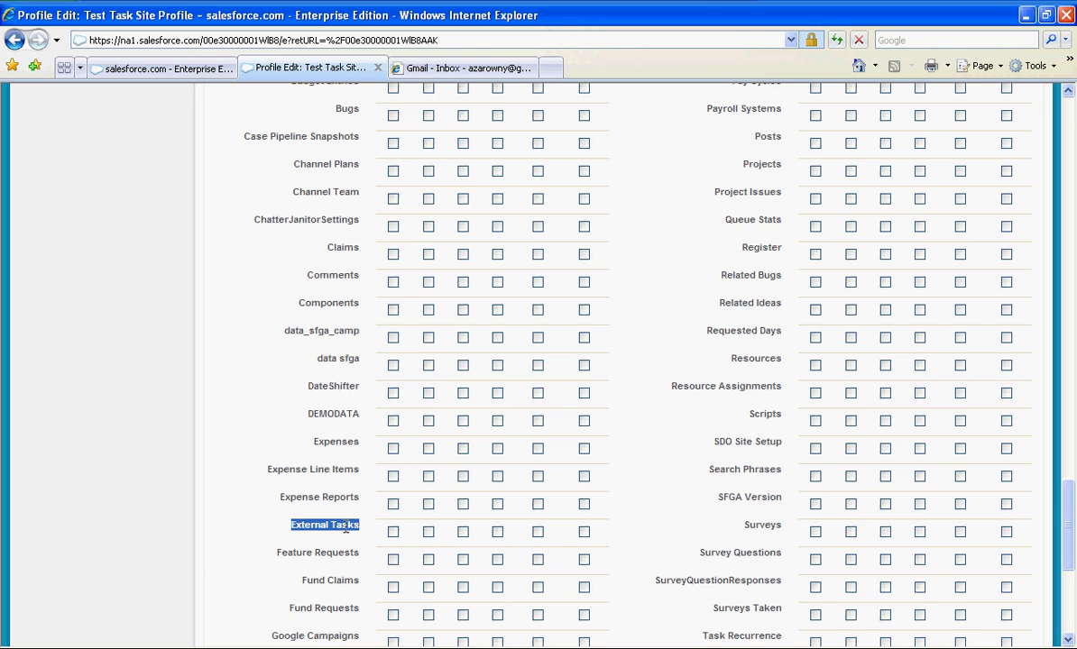
click(584, 533)
drag(1071, 530, 1068, 135)
click(484, 280)
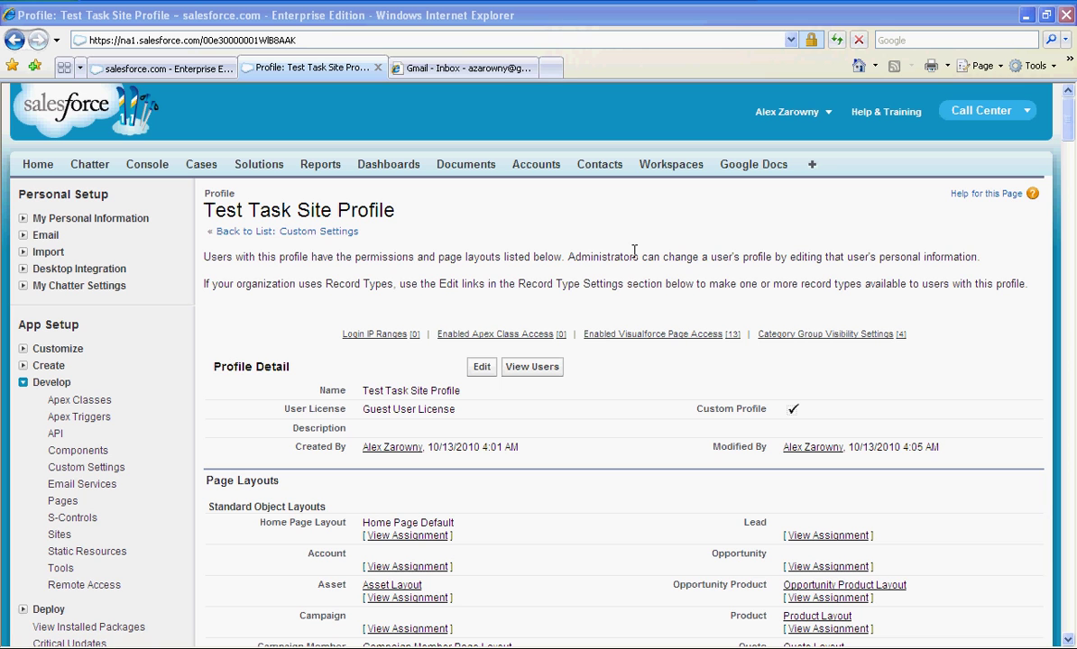
Start a new public group under user management and name it TaskIt Group
click(24, 382)
click(23, 496)
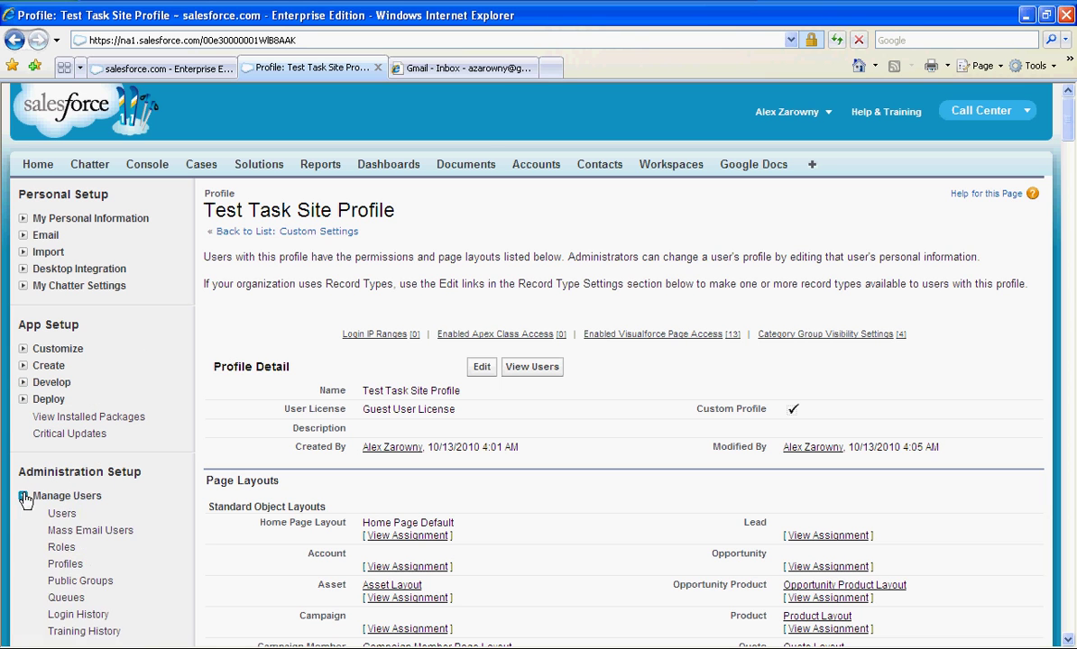
click(105, 583)
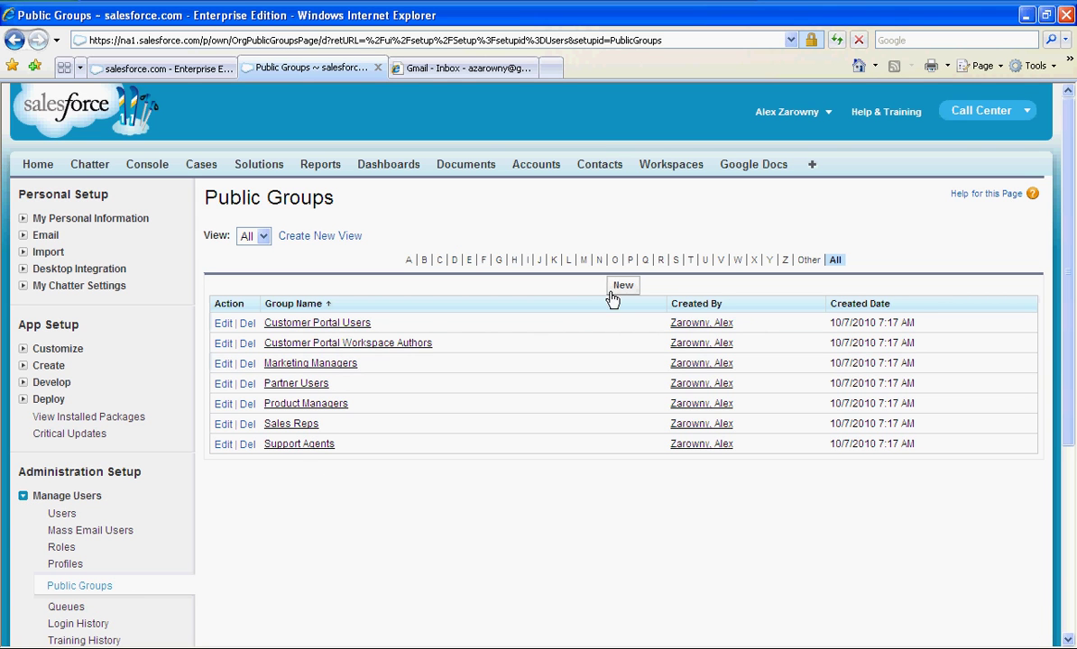
click(622, 286)
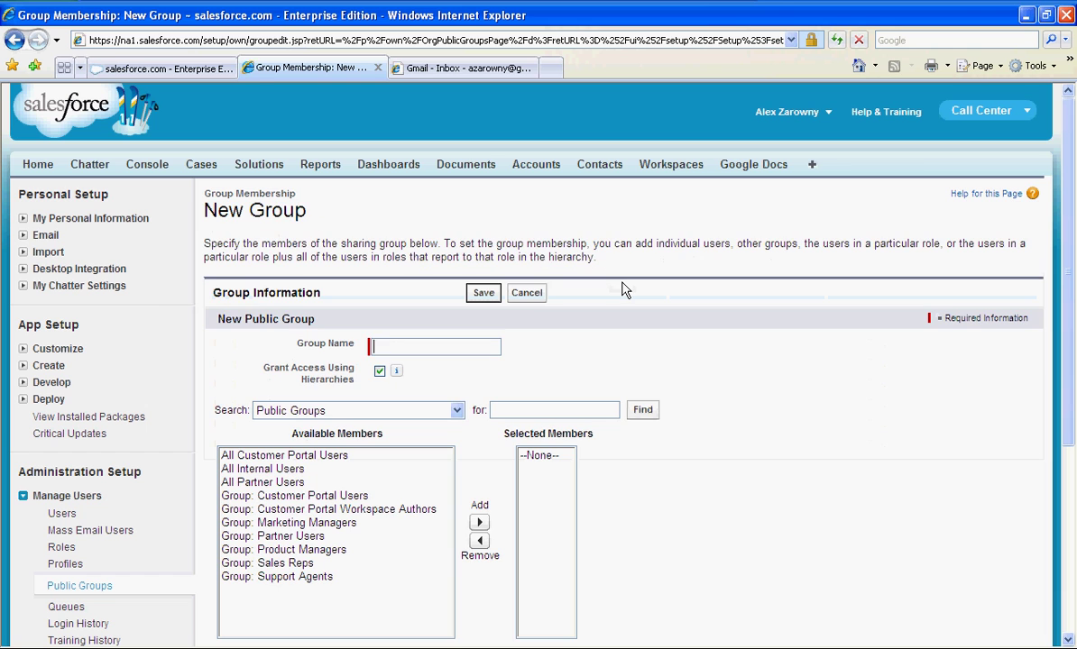
text(TaskI)
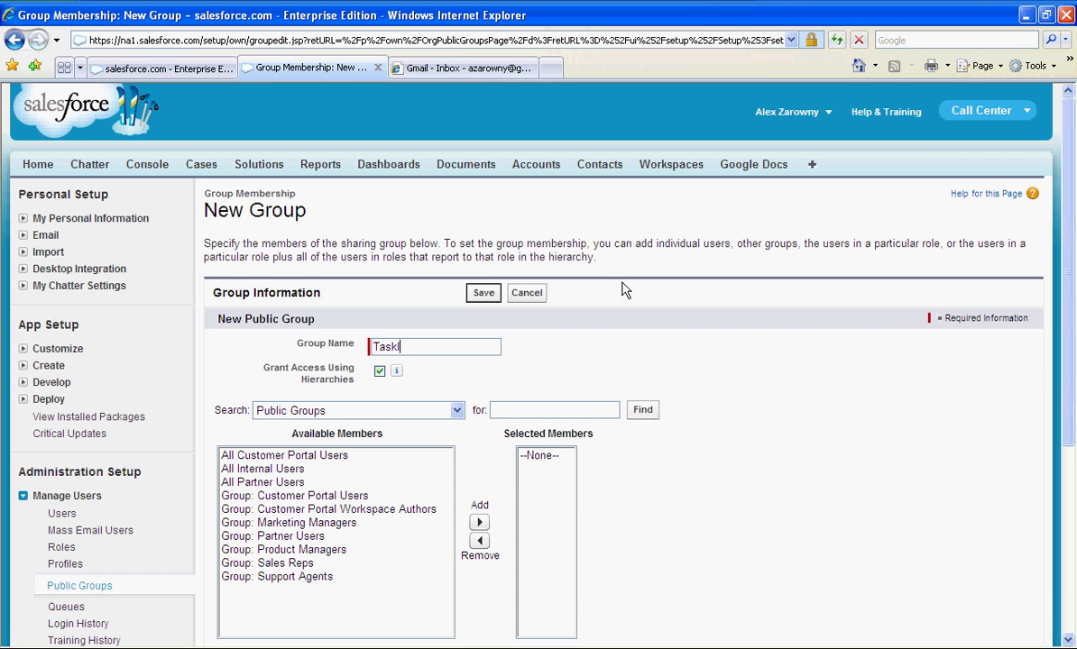
text(t Group)
Add All Partner Users and All Internal Users as members of the new group and save it
click(281, 482)
click(478, 524)
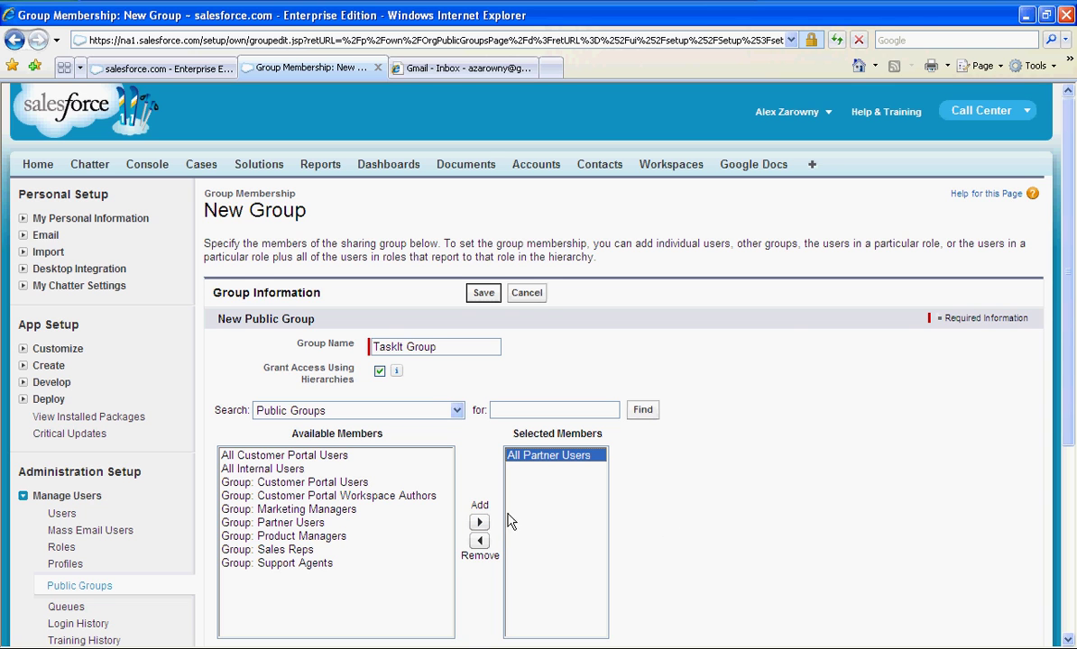
click(290, 470)
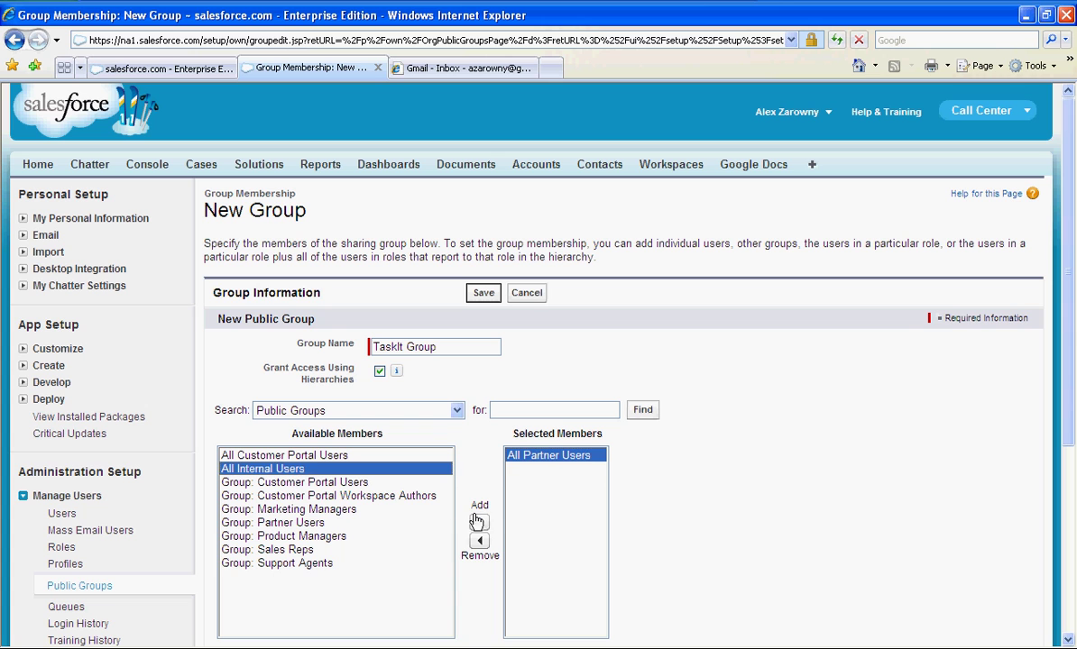
click(479, 523)
click(479, 298)
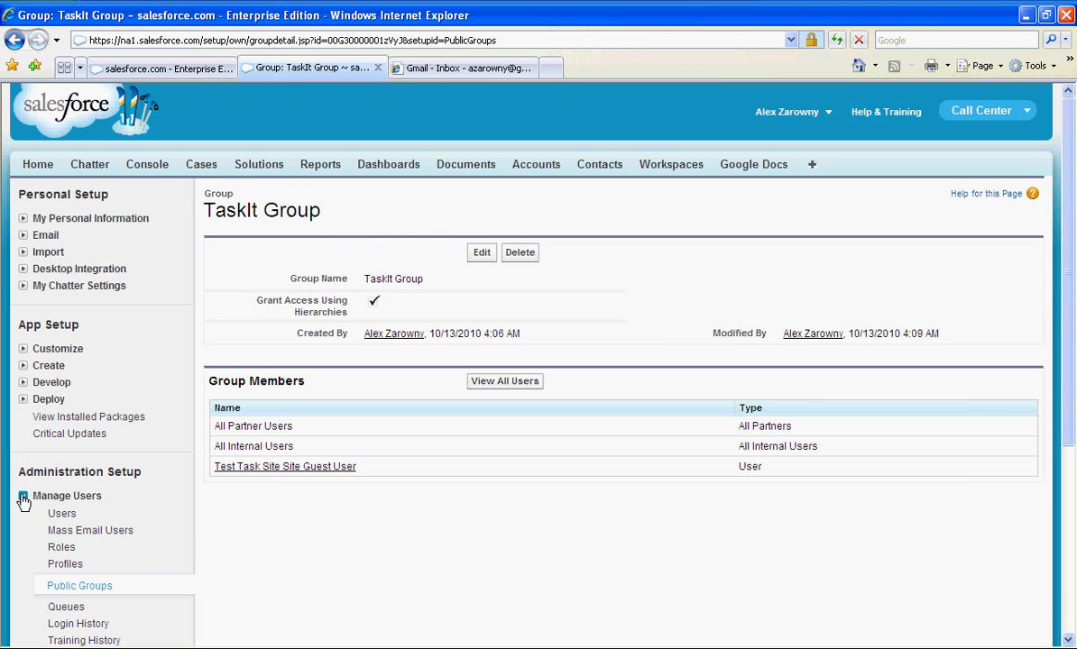
Open the organization's Sharing Settings and check the default access of the External Task object
click(24, 497)
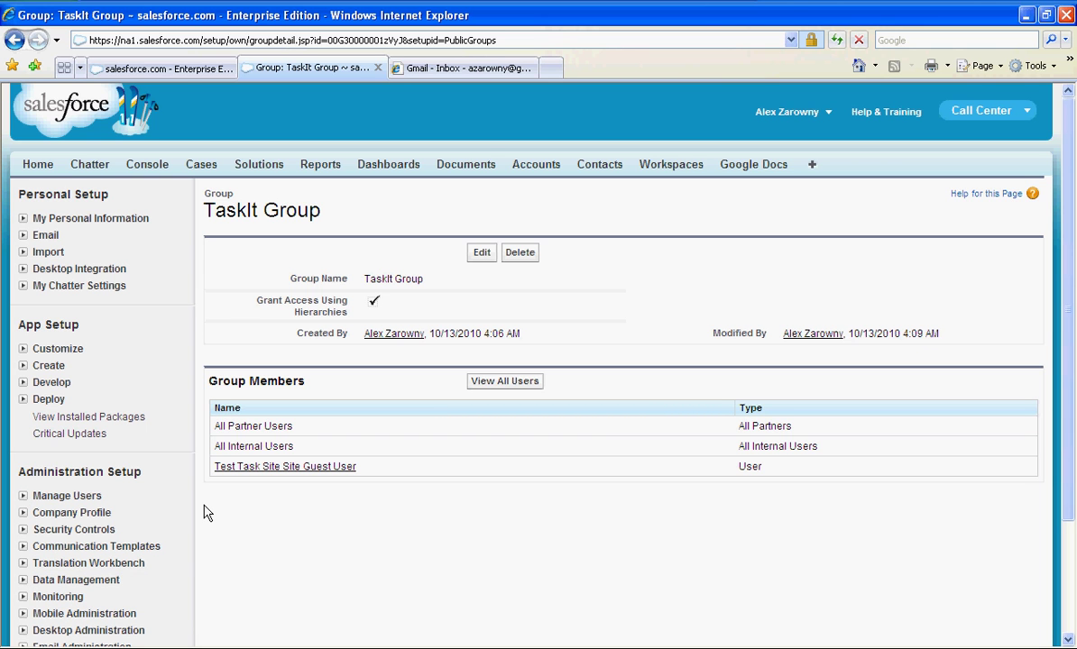
scroll(203, 513, down, 2)
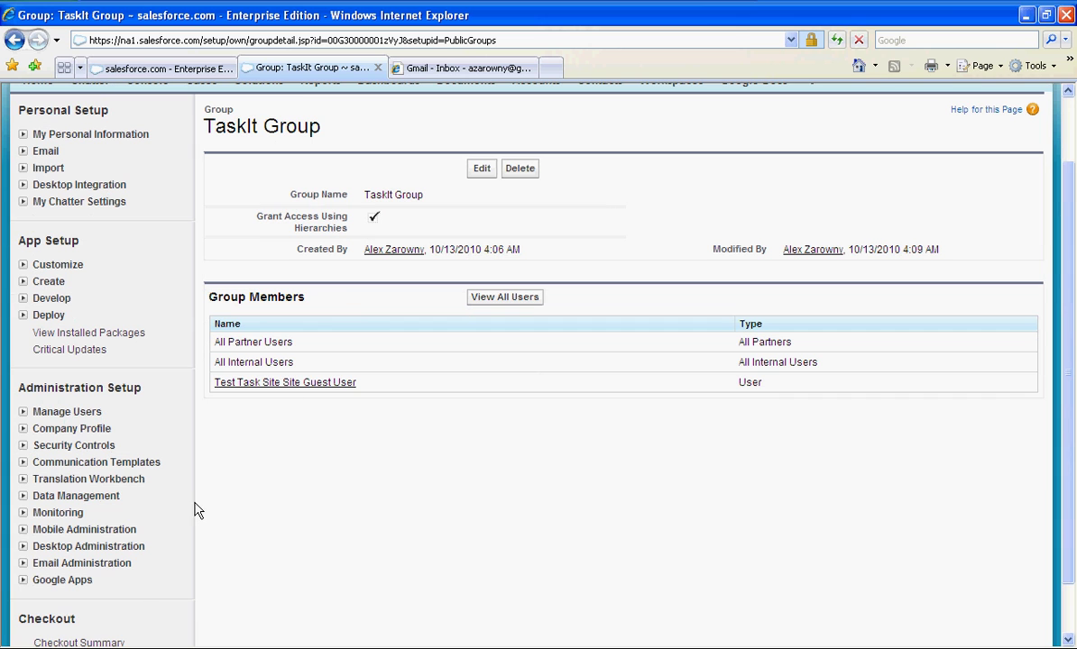
click(23, 446)
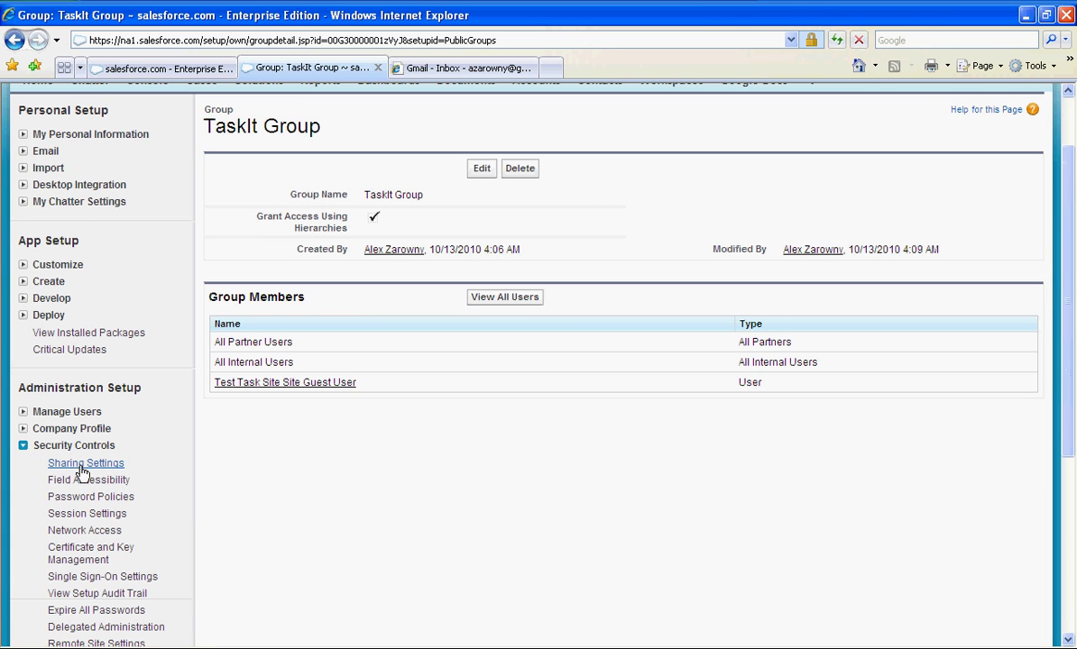
click(83, 466)
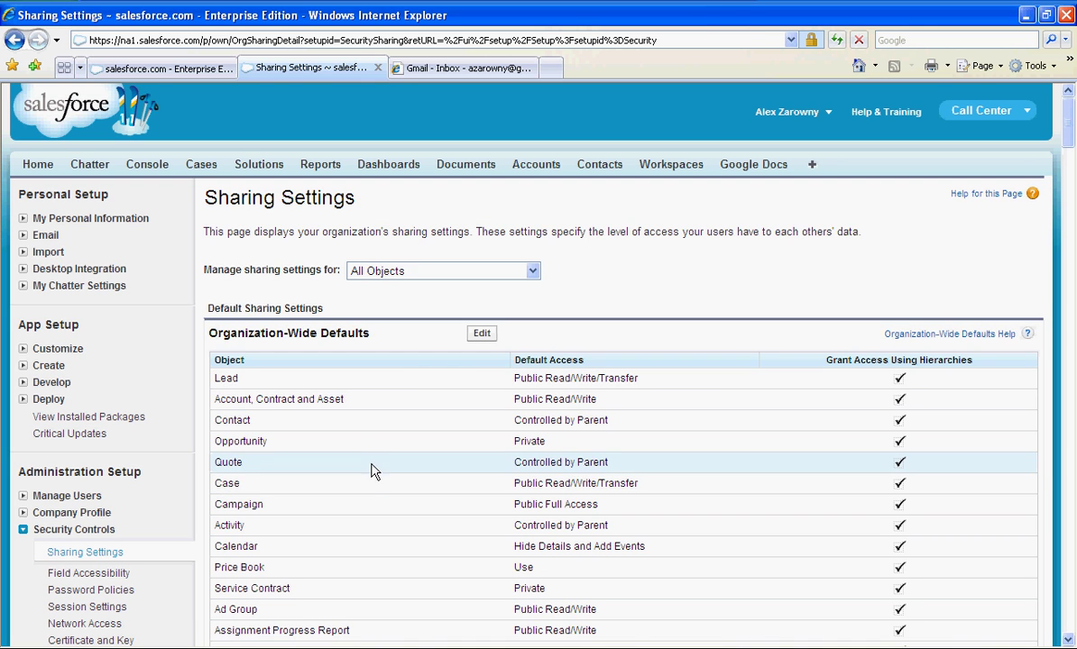
scroll(374, 501, down, 5)
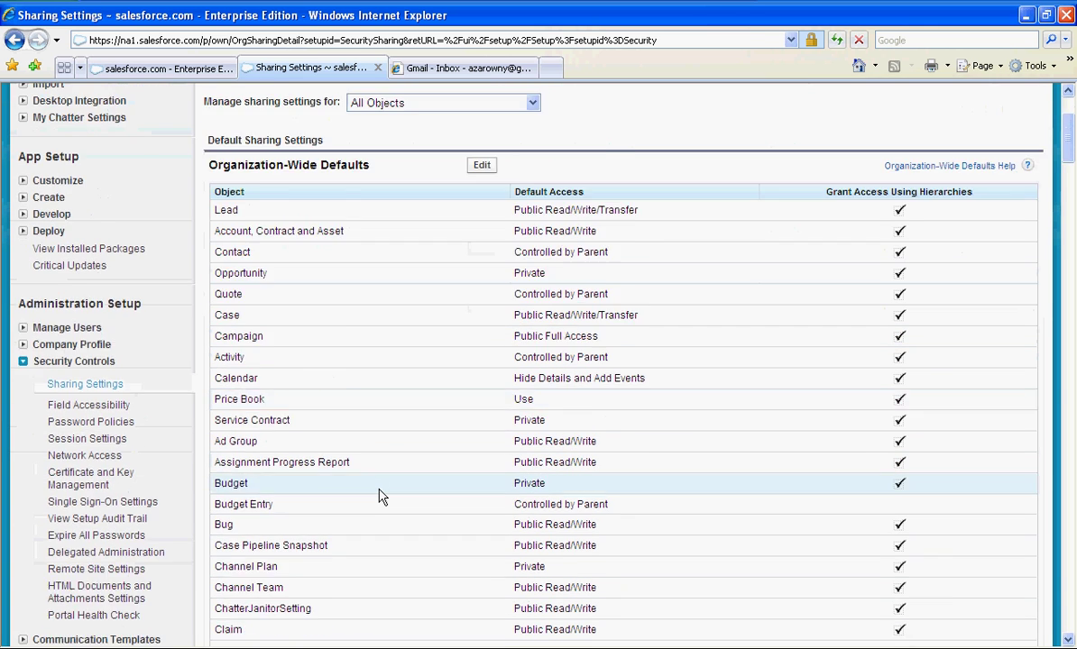
drag(280, 588, 221, 588)
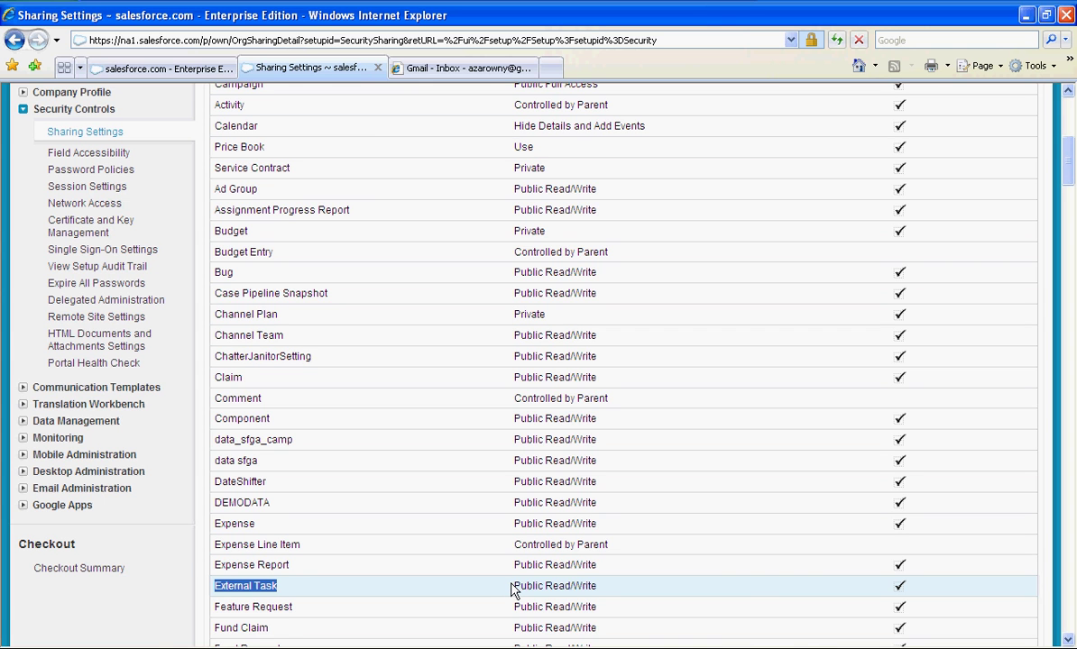
Open the Task Layout among the task page layouts of Activities for editing
scroll(514, 585, up, 5)
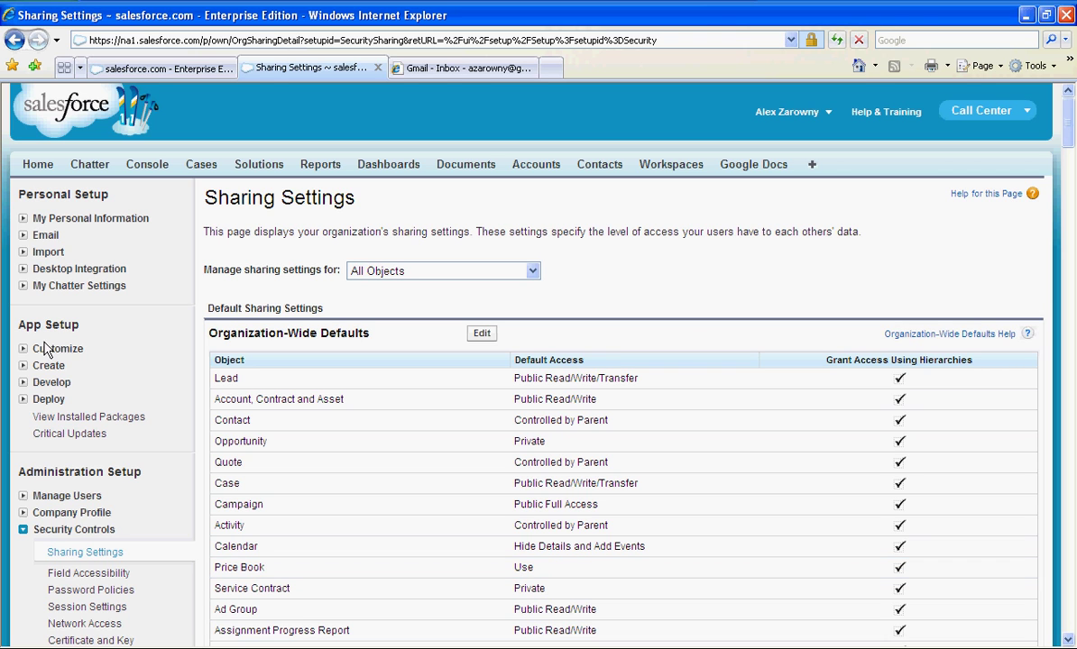
click(24, 350)
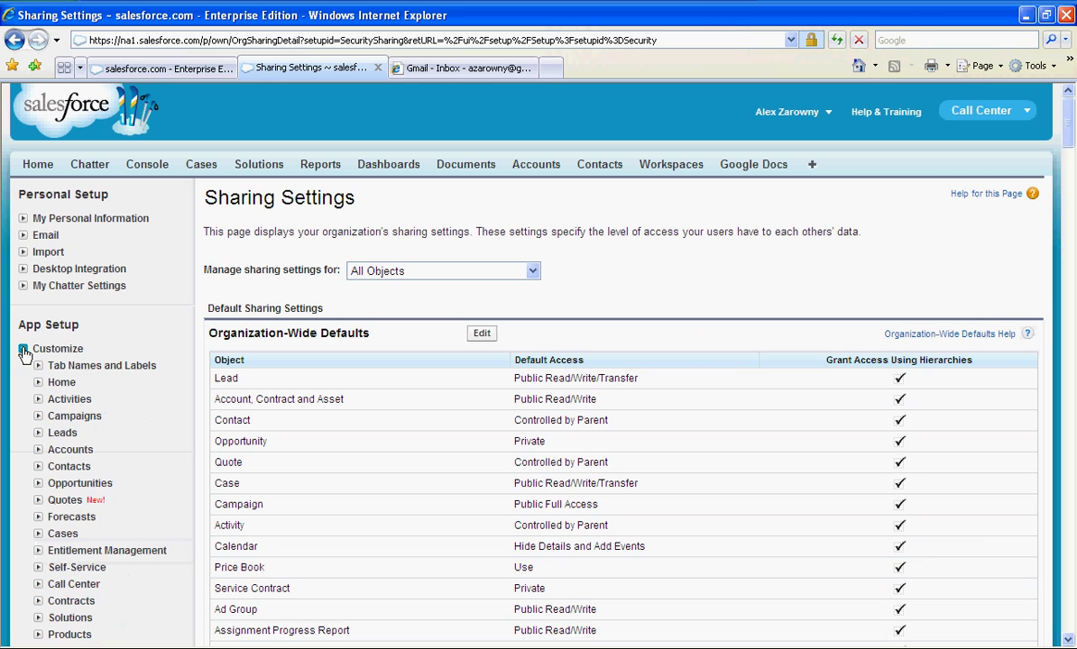
click(38, 398)
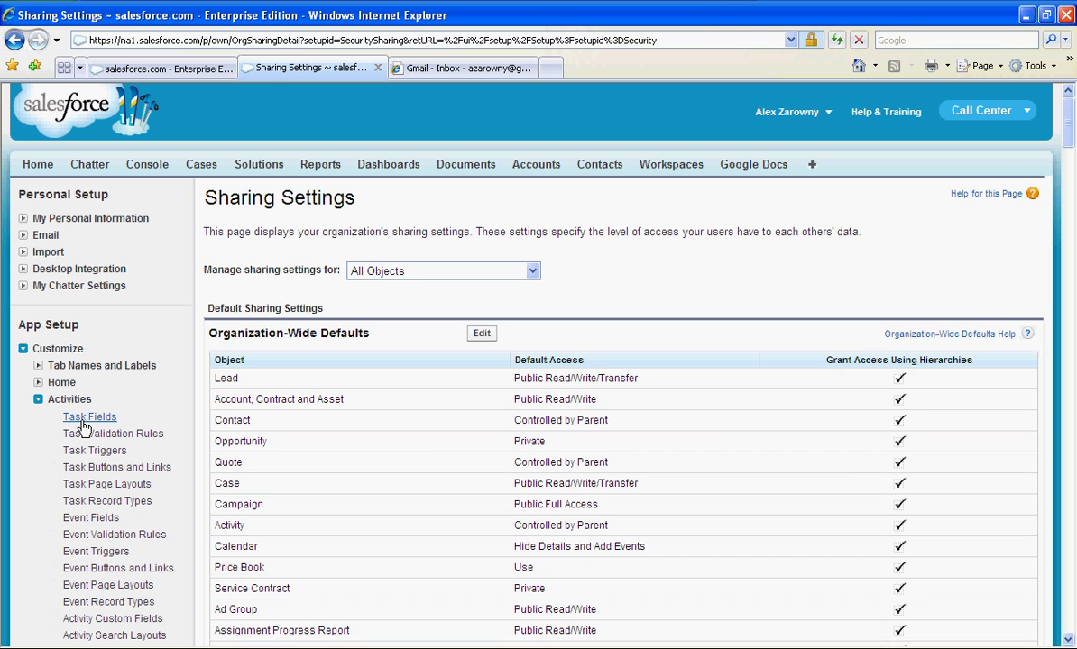
click(102, 484)
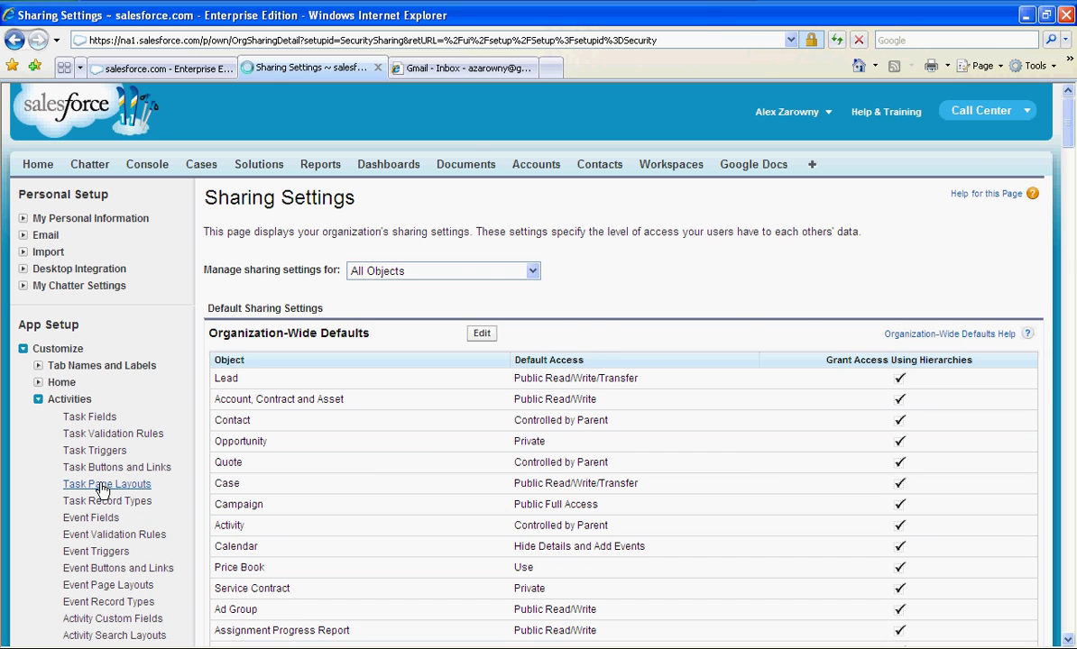
click(224, 330)
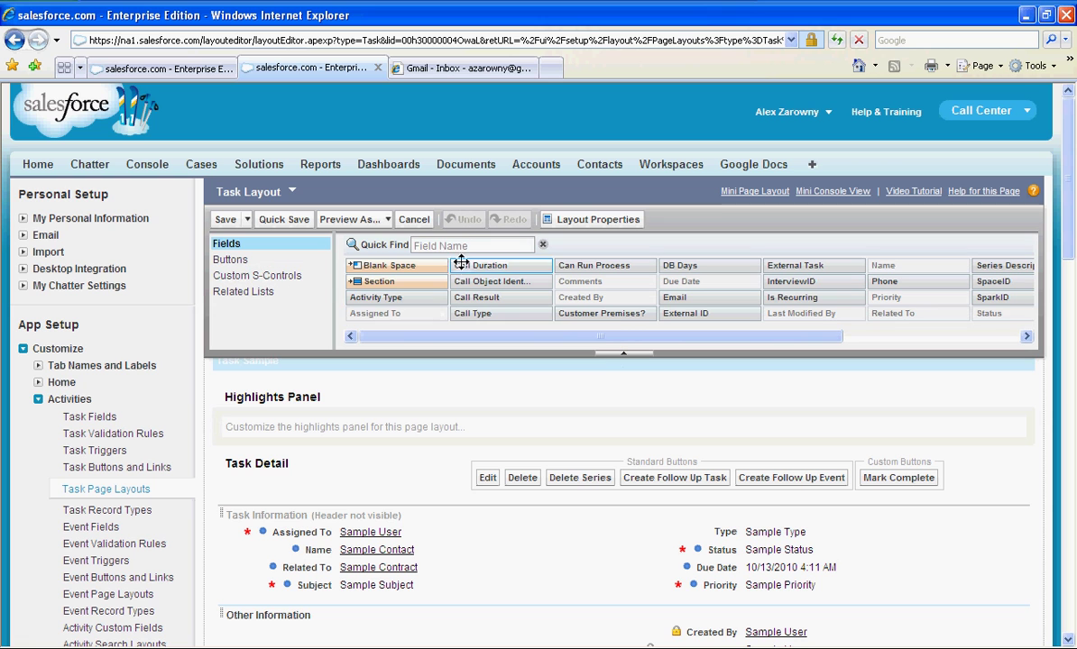
Filter the layout fields by task, add External Task and Task Outcome to the Other Information section, and save the layout
click(443, 245)
text(task)
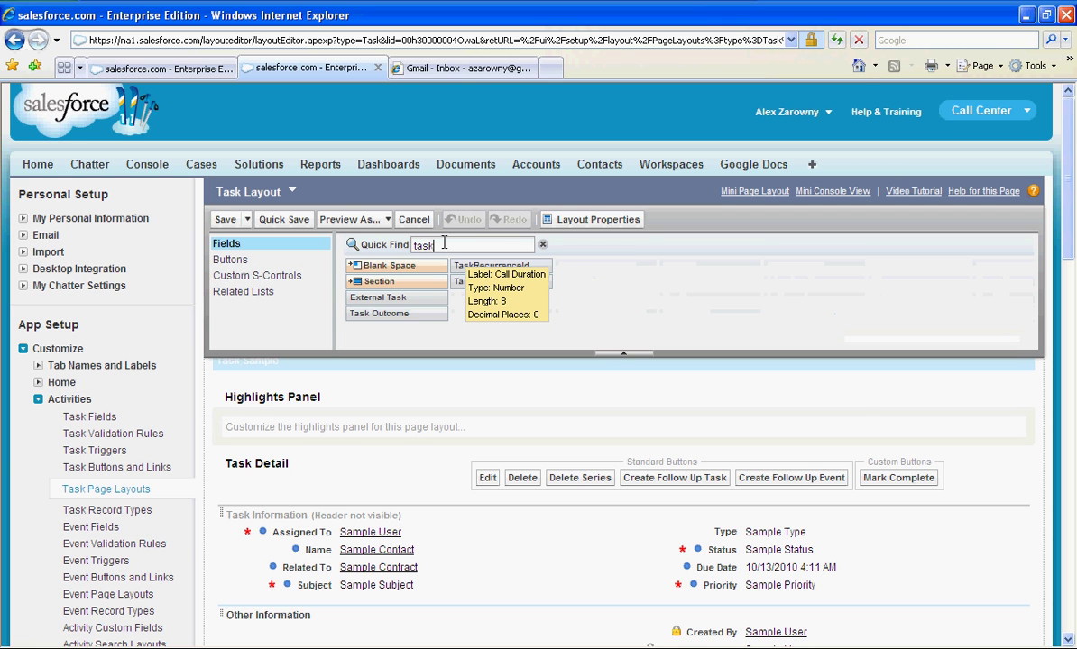
scroll(480, 405, down, 2)
scroll(480, 406, down, 2)
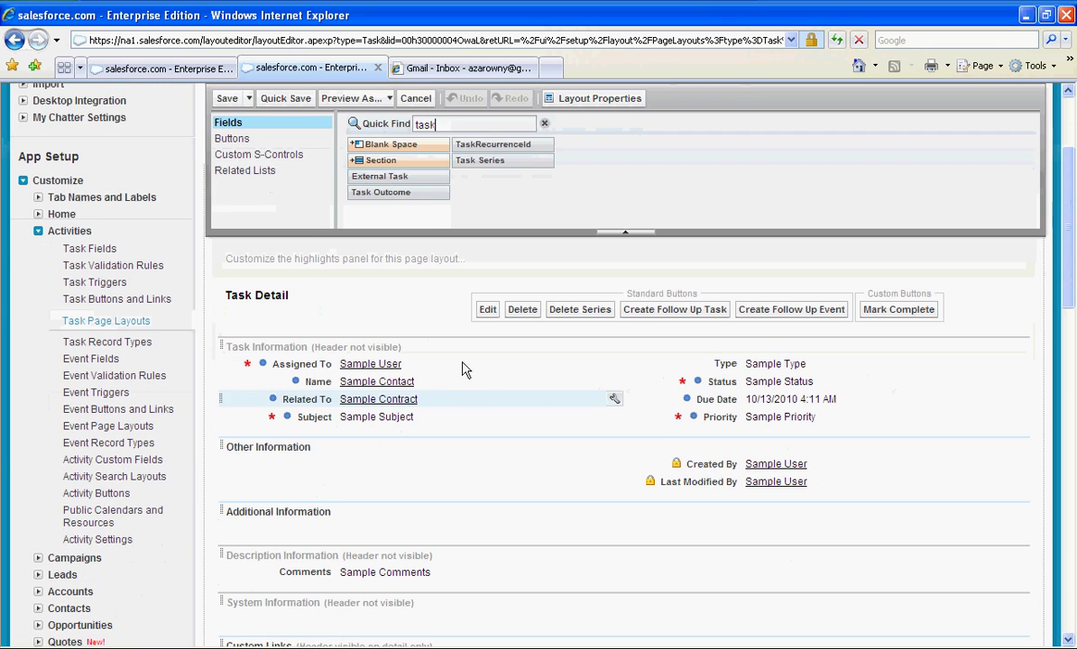
click(426, 193)
ctrl+click(424, 175)
drag(417, 193, 376, 465)
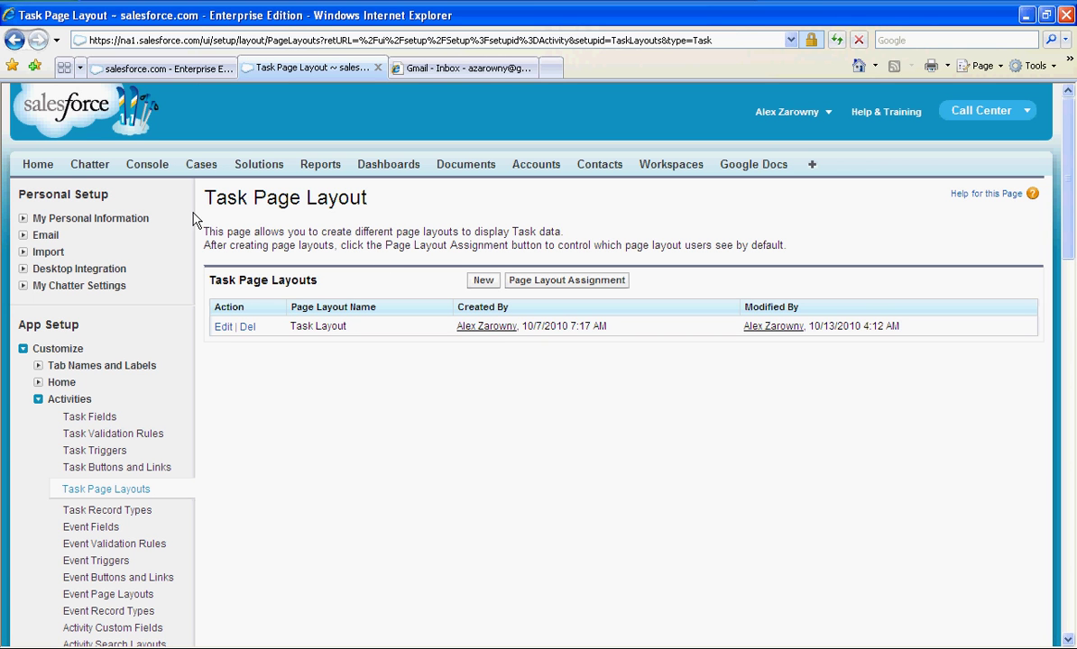
Start a new task from the home page and set its Name field to the recently used contact
click(39, 169)
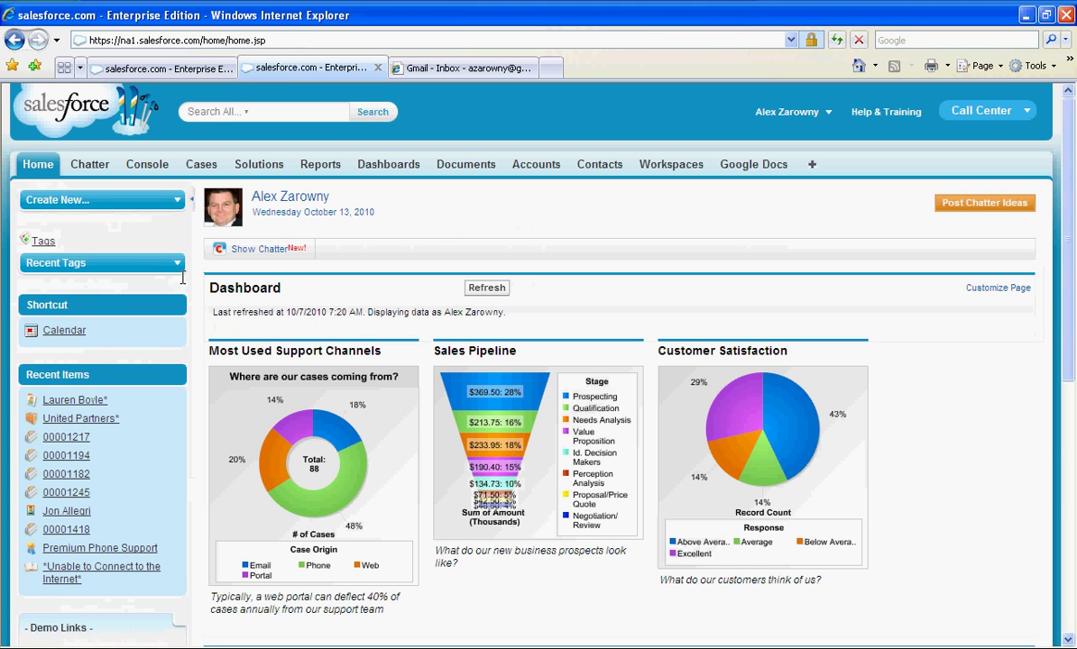
click(174, 199)
click(137, 244)
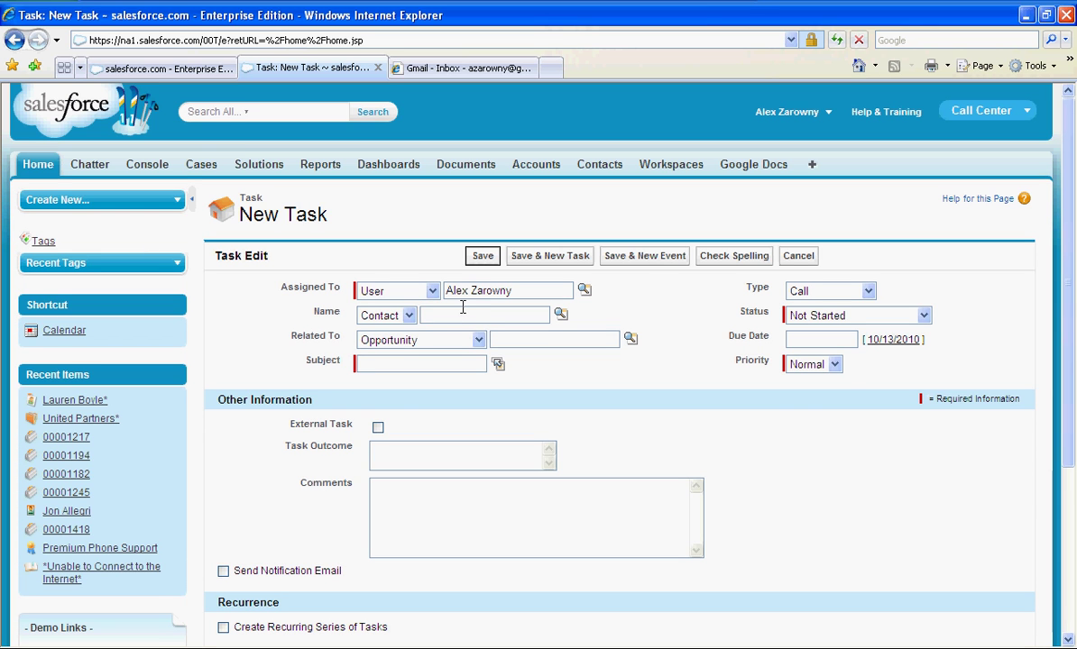
click(463, 311)
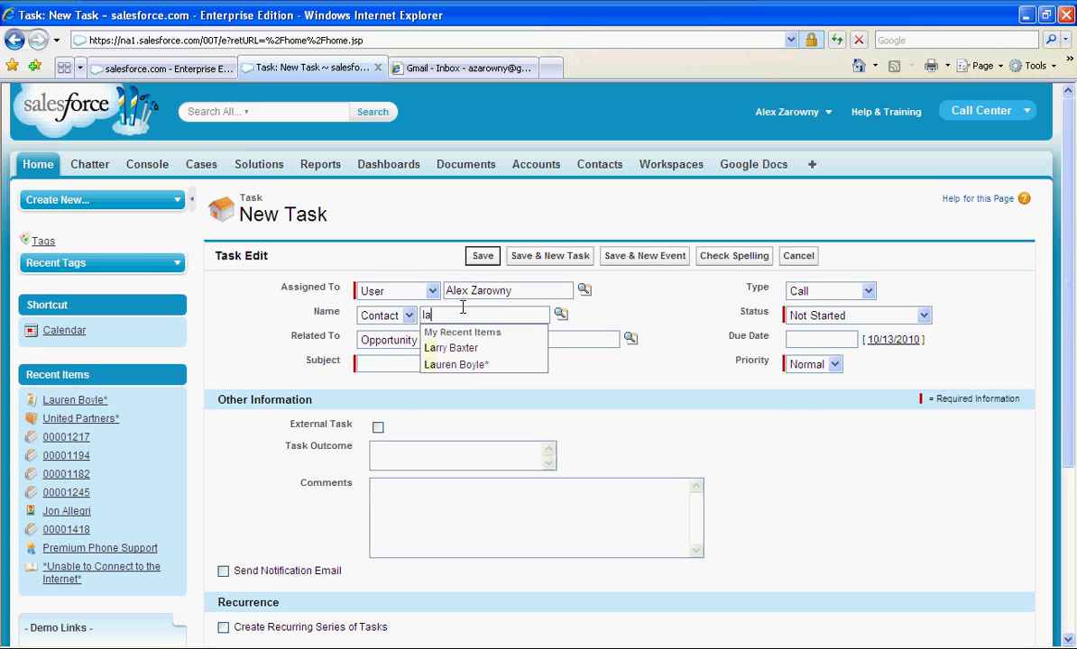
click(460, 366)
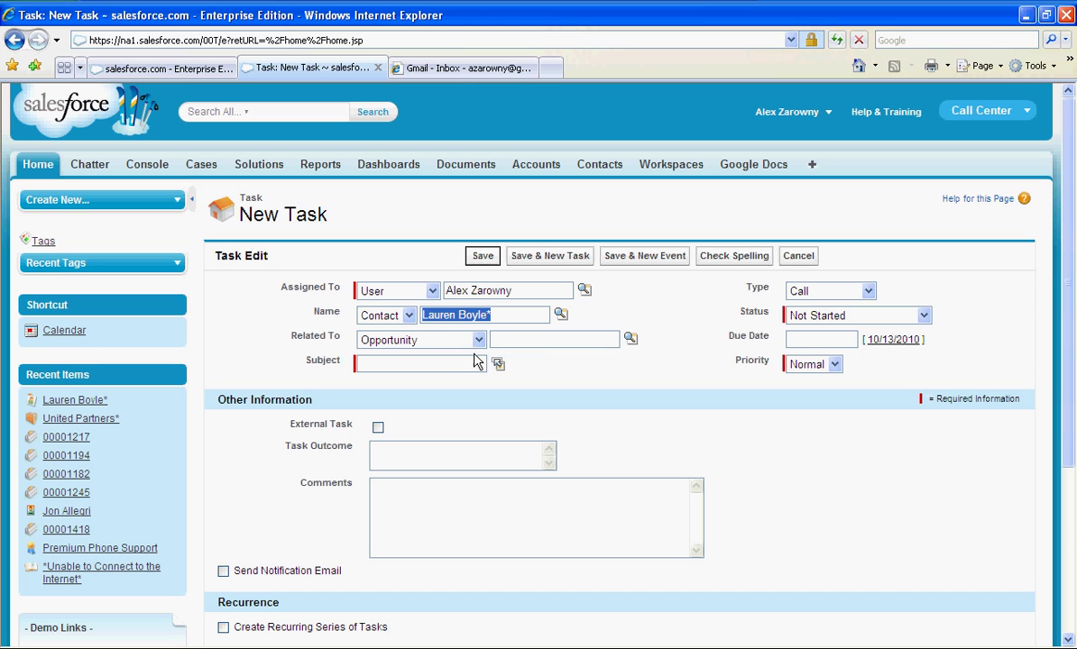
Enter "Pick Up Items" as the task's subject, mark it as an External Task, and save it
click(447, 365)
text(Pick Up )
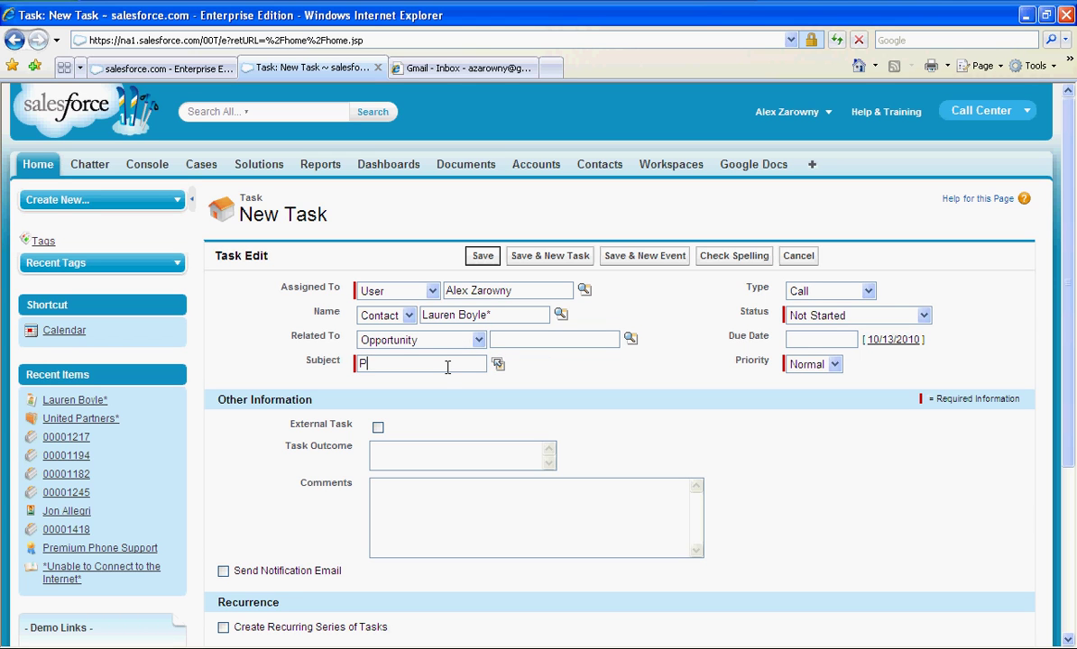
text(Items)
click(378, 428)
click(485, 259)
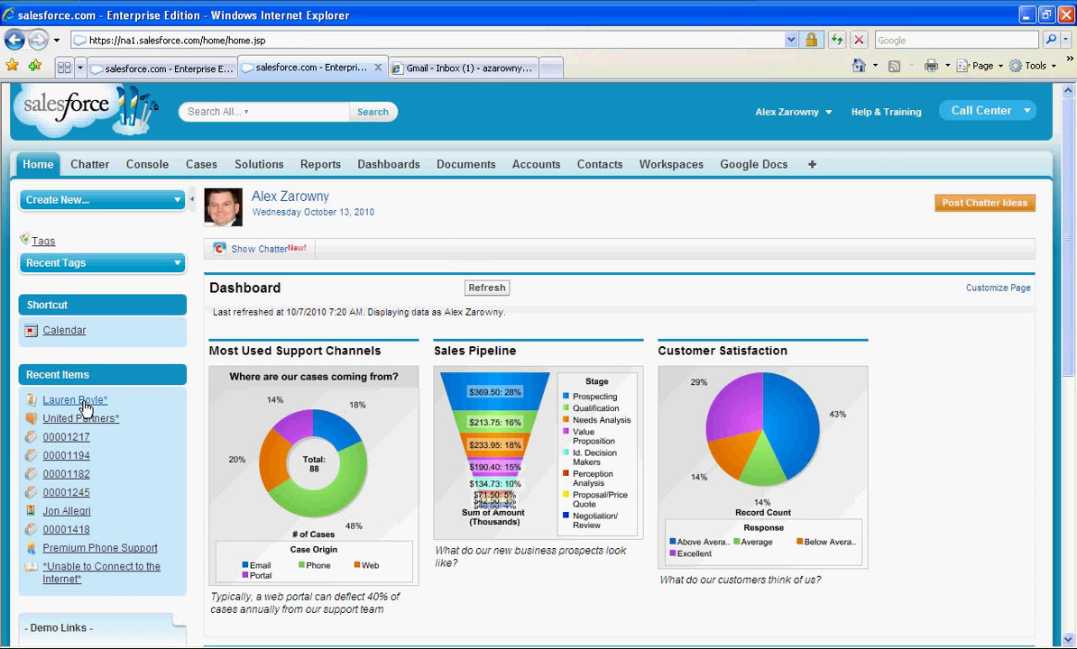
Open the contact's record from the recent items and check its open activities for the new task
click(79, 402)
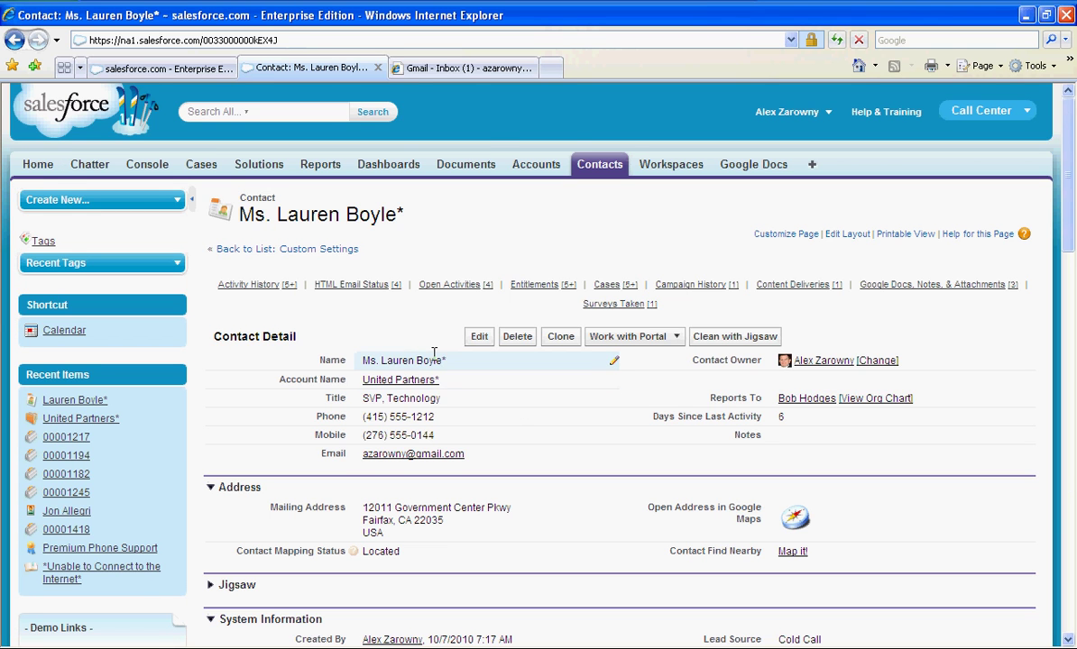
mouse_move(444, 284)
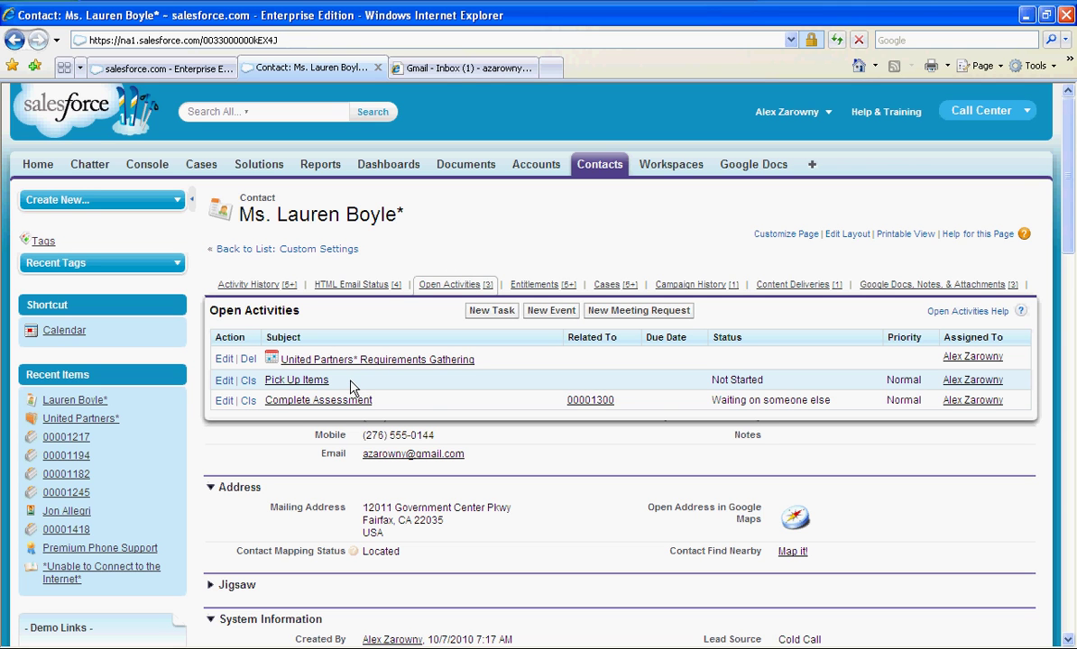
Switch to Gmail, open the Pick Up Items notification email, and follow its link to the task site
click(467, 71)
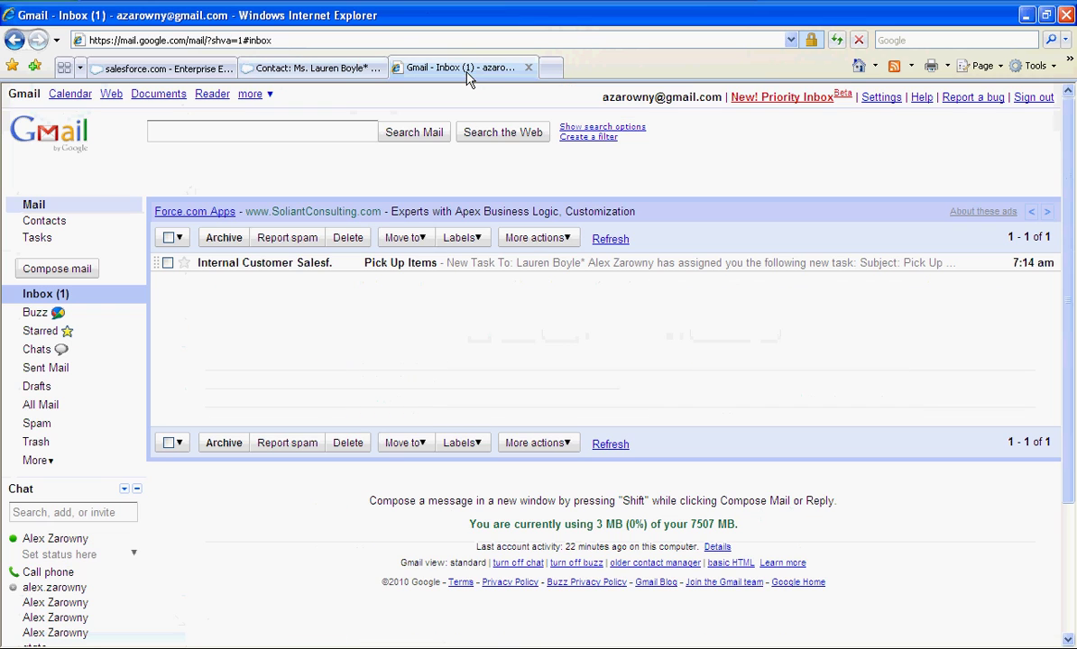
click(267, 272)
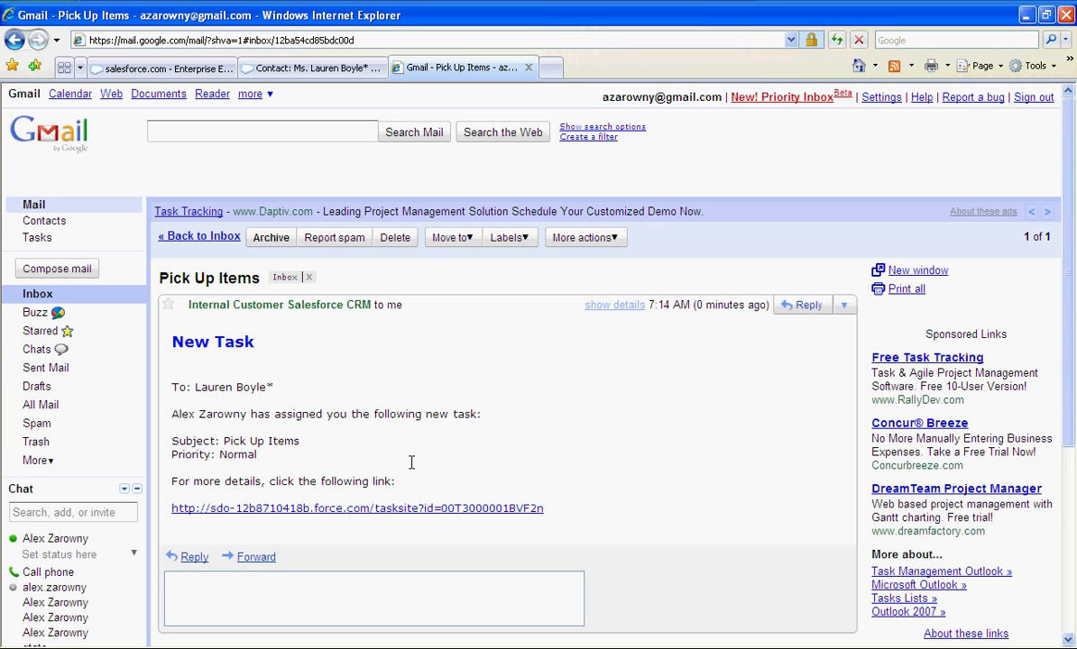
click(431, 511)
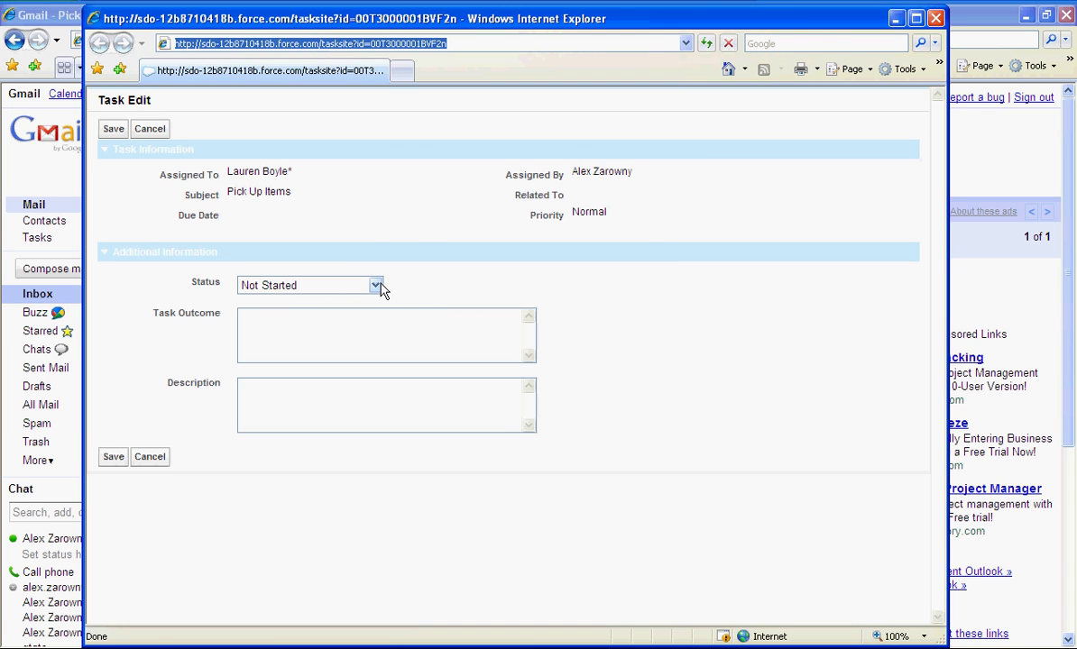
Set the task's status to Completed and enter "Picked up items" as the task outcome
click(377, 286)
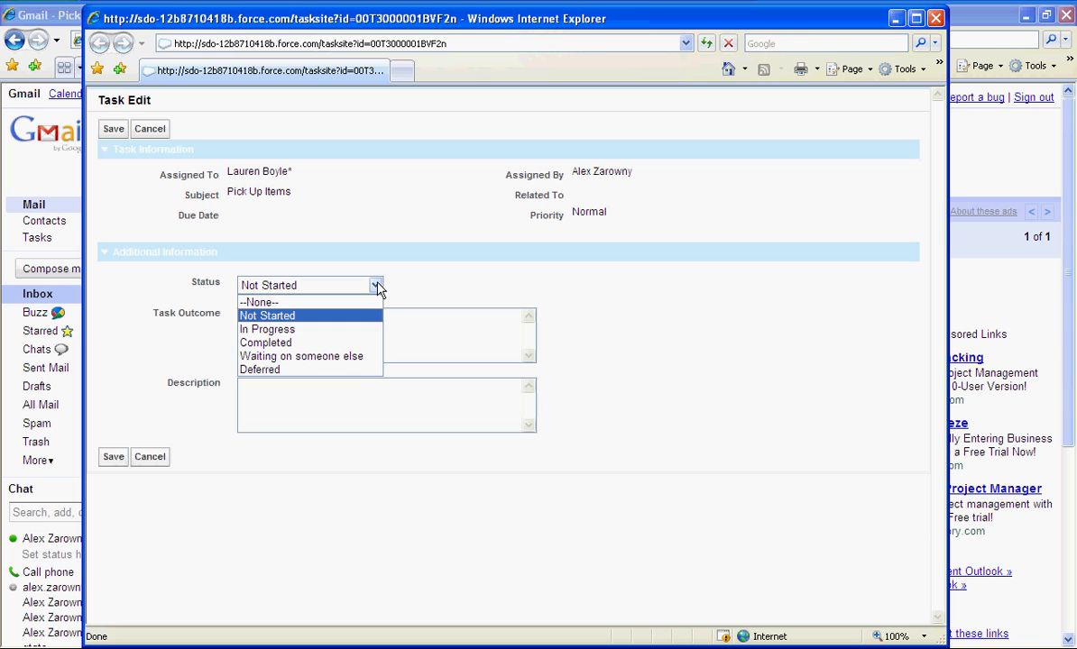
click(354, 342)
click(296, 325)
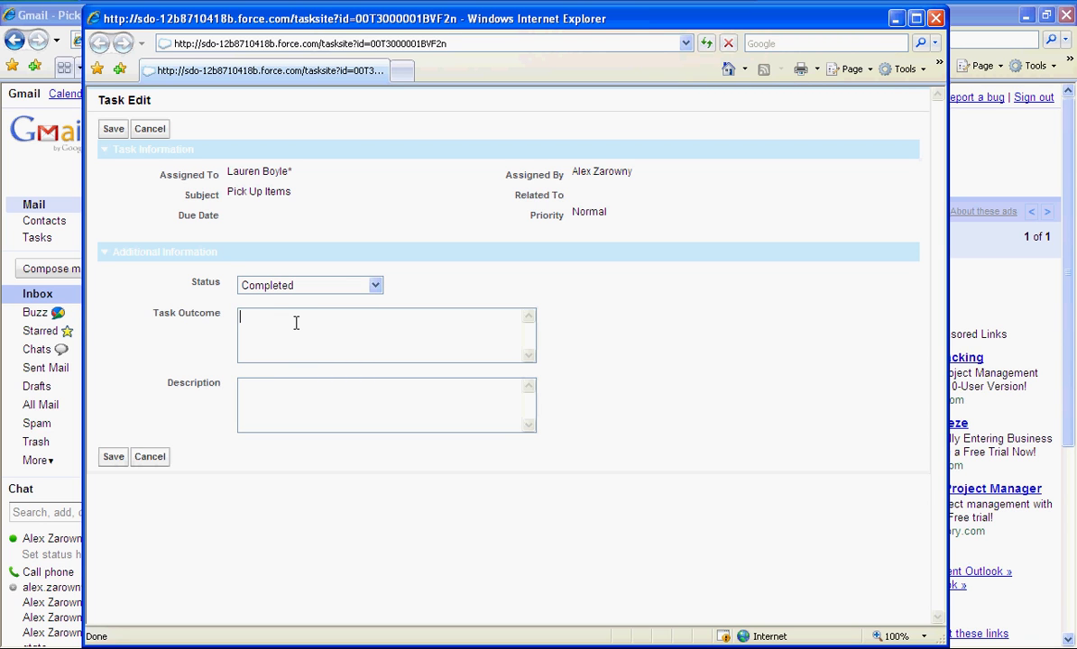
text(Picked up items)
Enter "At the depot" as the task's description, save the update, and close the task site window
click(269, 413)
text(At the dpot)
key(Left)
key(Left)
key(Left)
text(e)
click(113, 459)
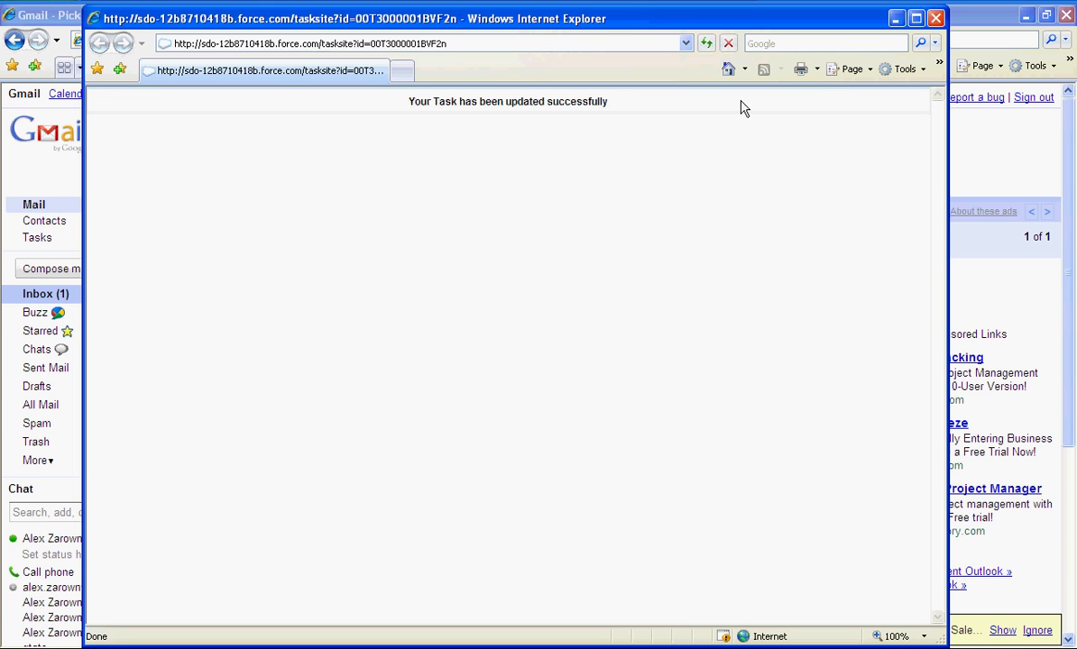
click(936, 18)
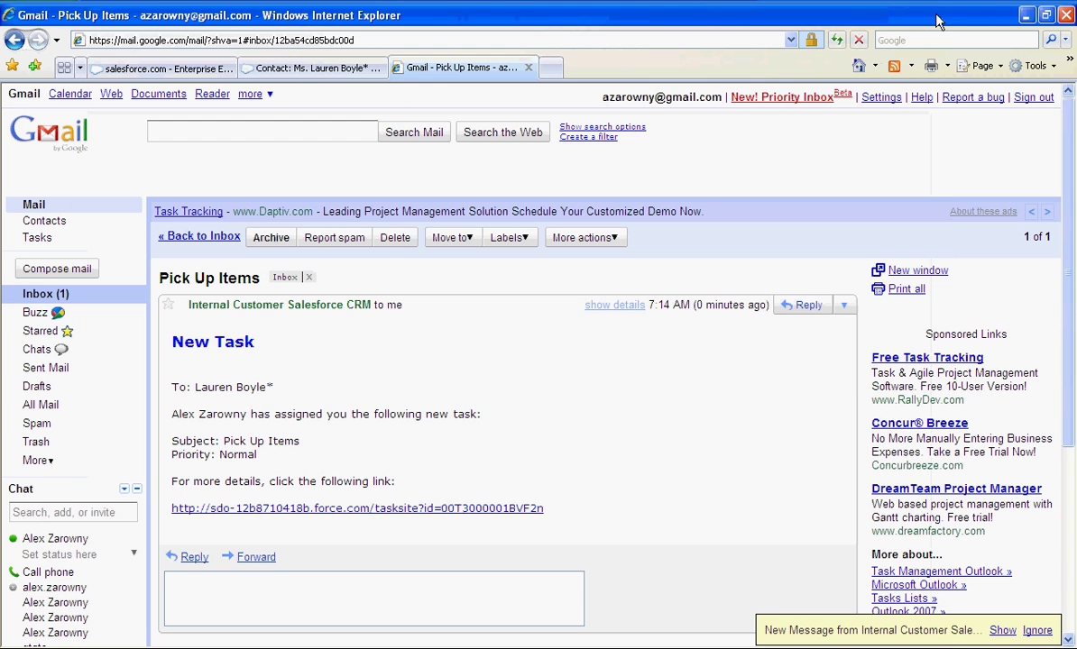
Return to the contact's record in Salesforce and check its open activities and activity history
click(303, 66)
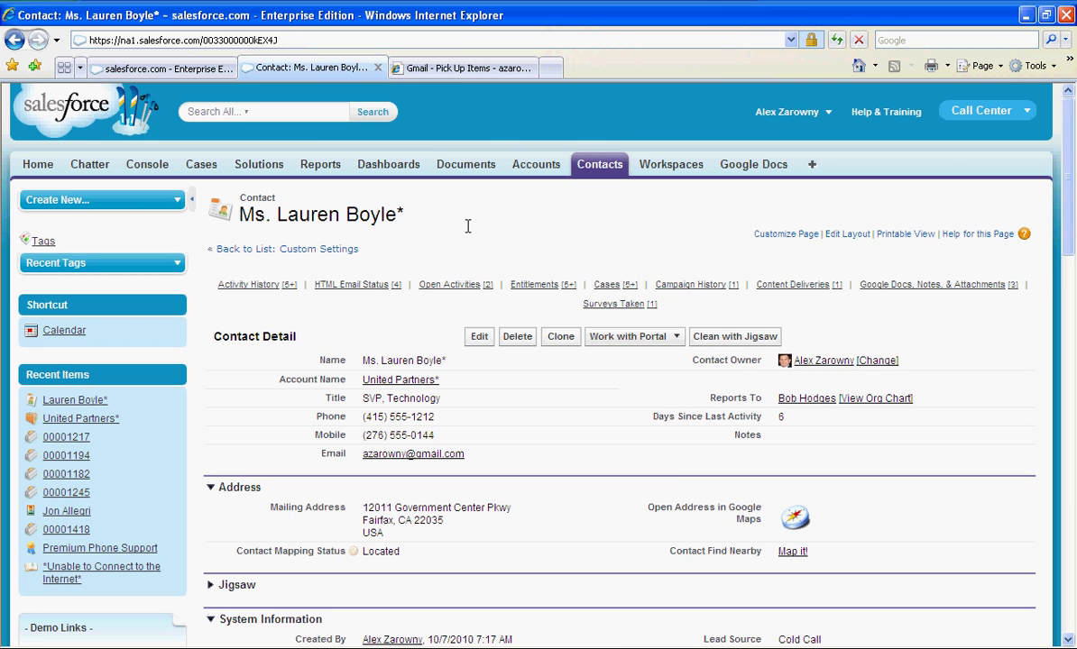
mouse_move(454, 289)
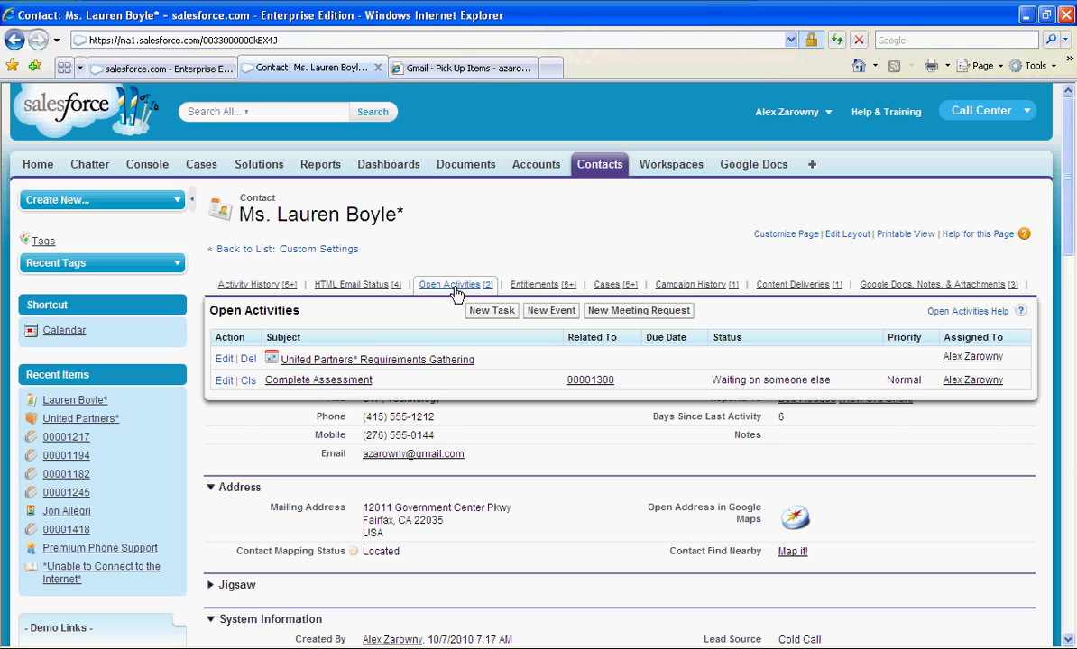
mouse_move(253, 286)
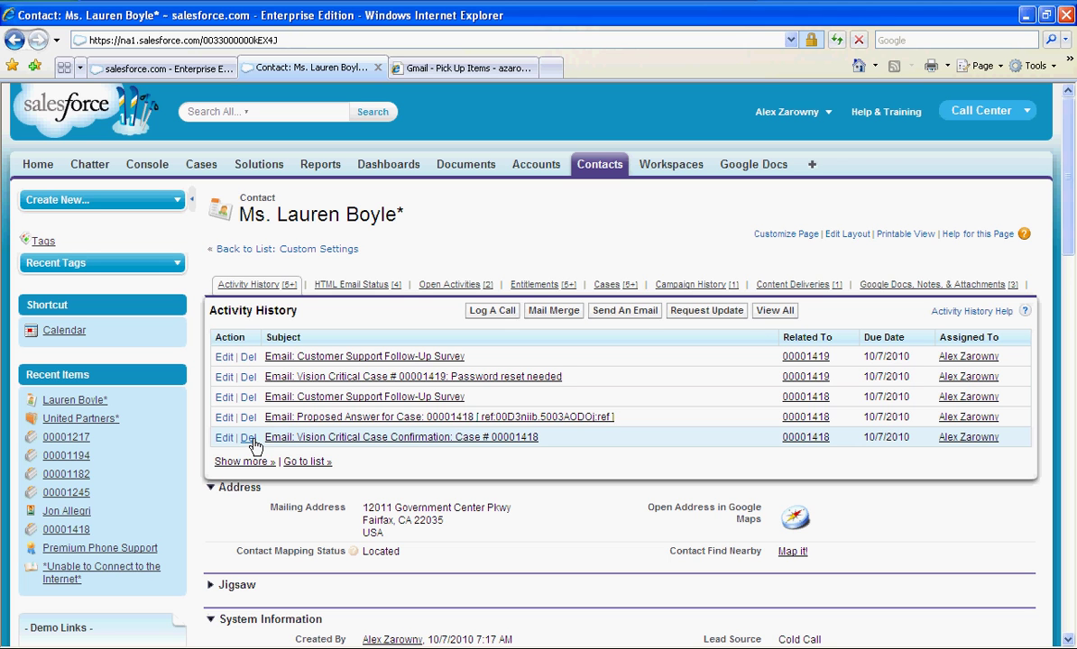
Open the Pick Up Items task from the contact's full activity history list and check its status
click(308, 461)
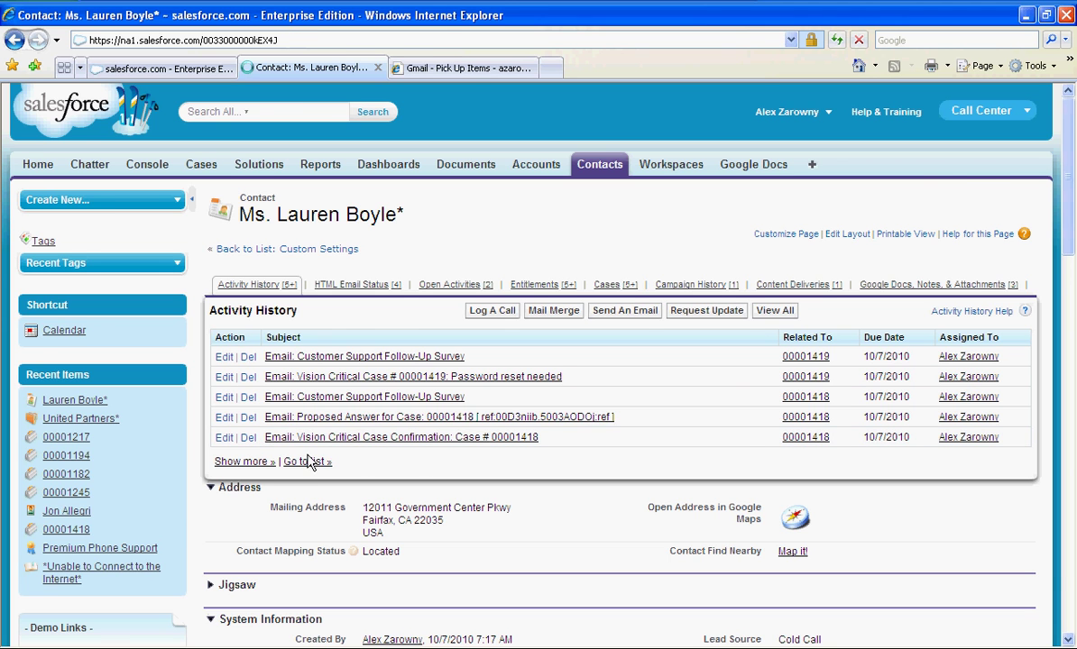
click(290, 489)
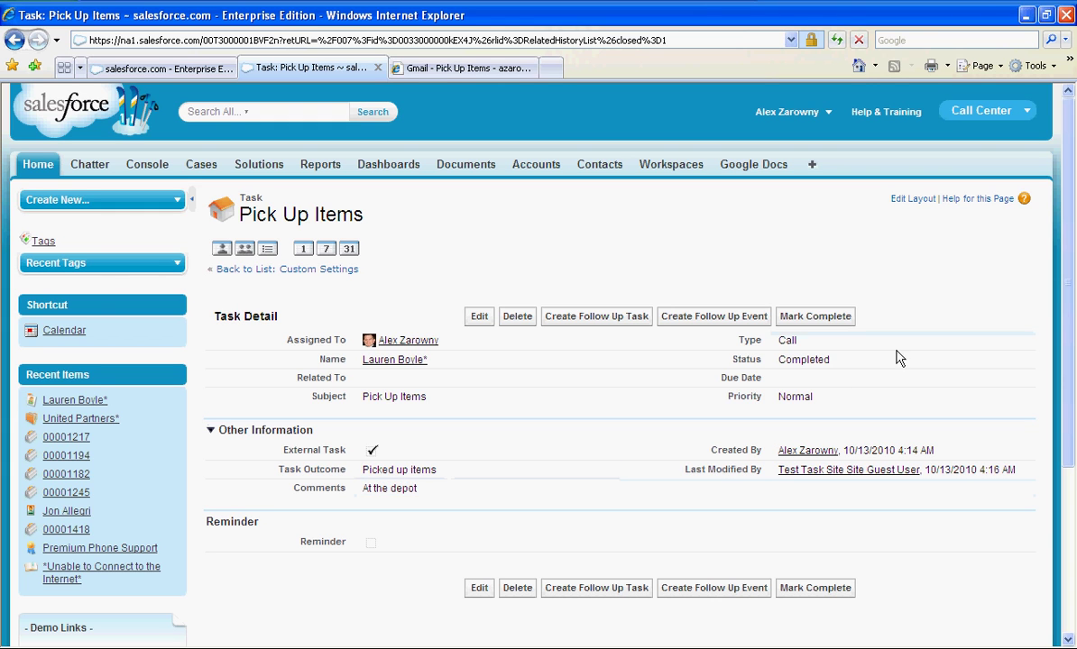
drag(863, 365, 776, 361)
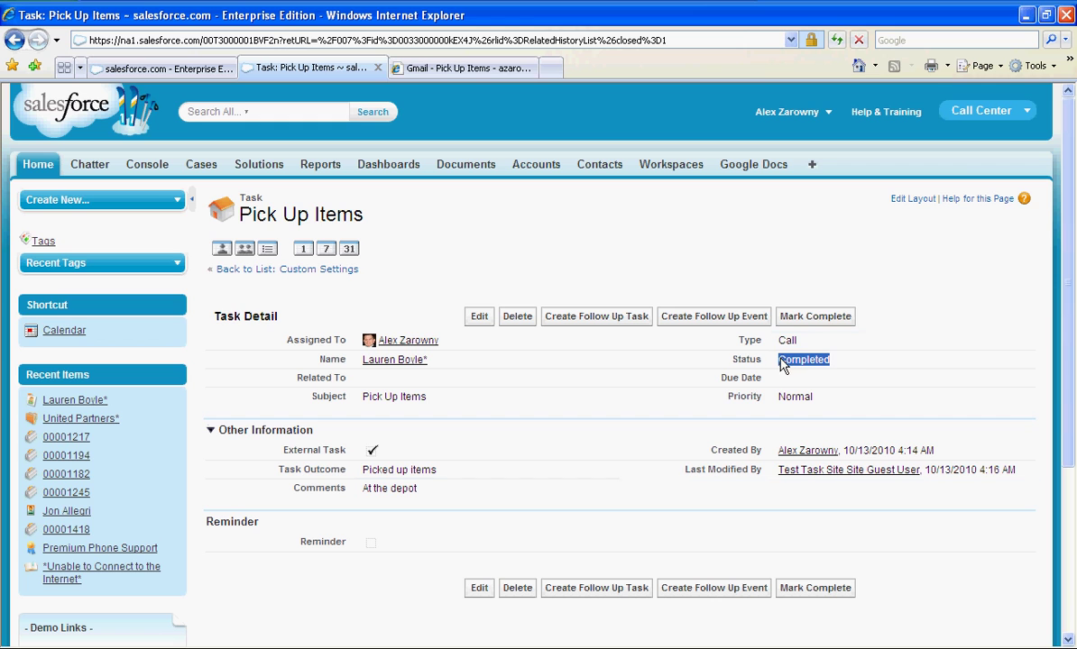
click(839, 388)
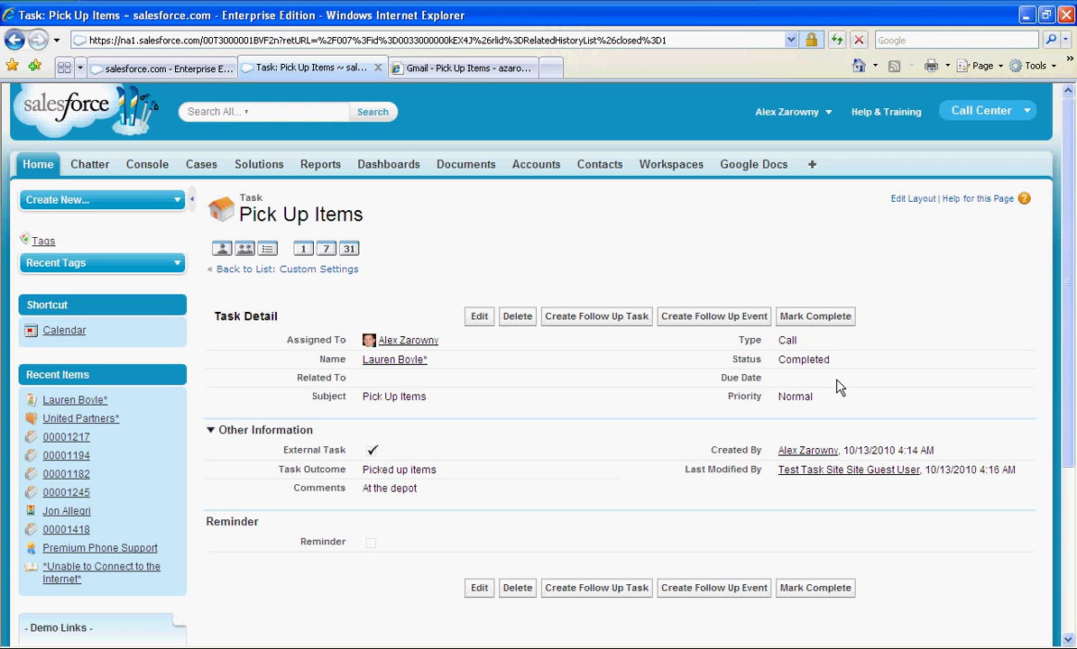